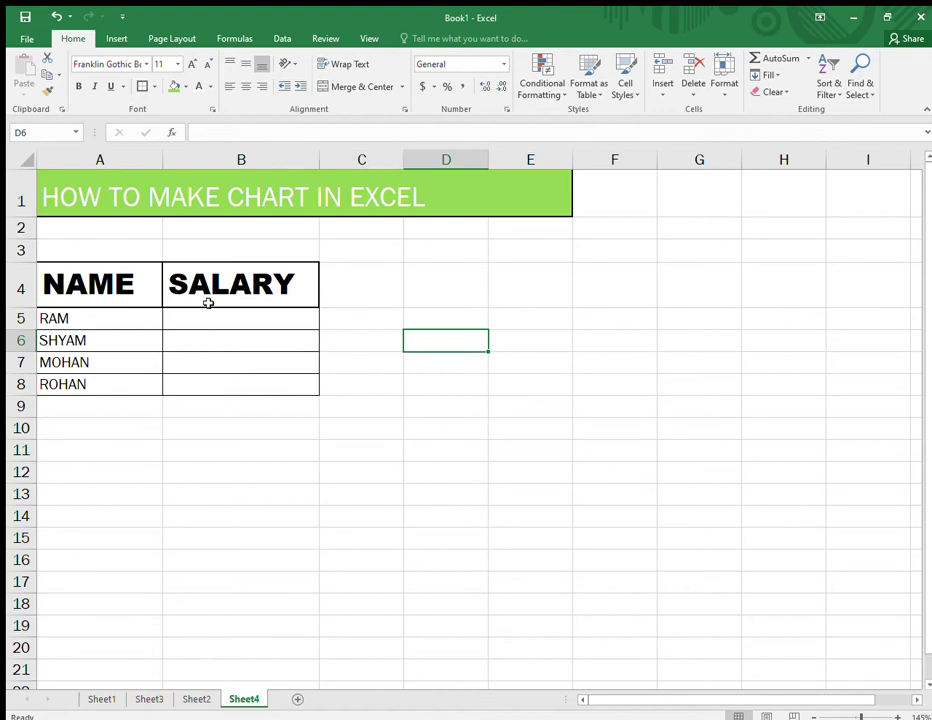
drag(63, 201, 549, 184)
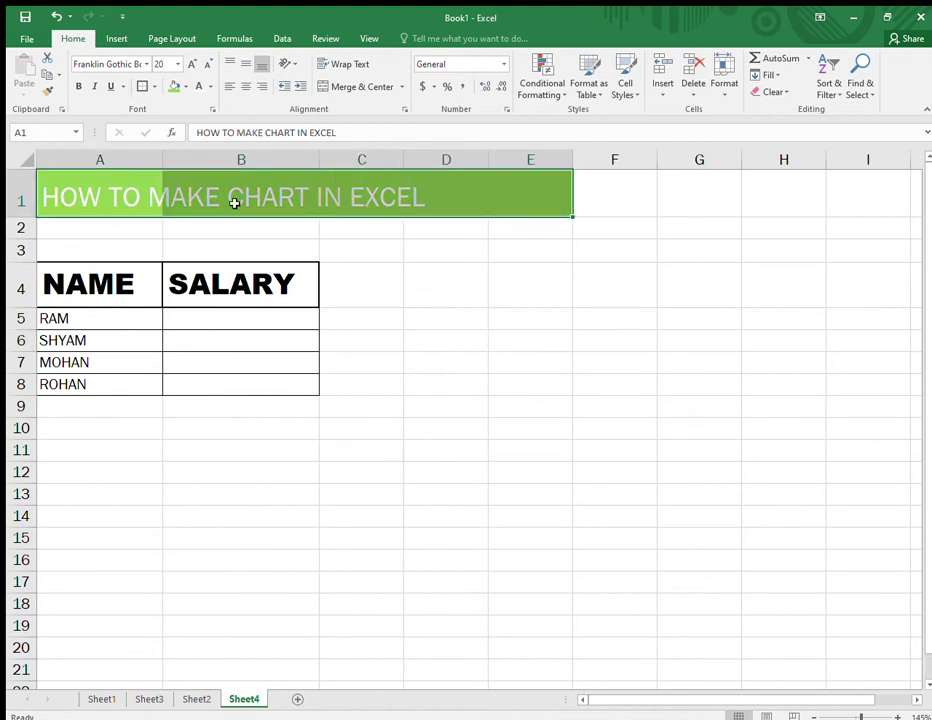
click(434, 258)
drag(120, 285, 285, 288)
click(289, 289)
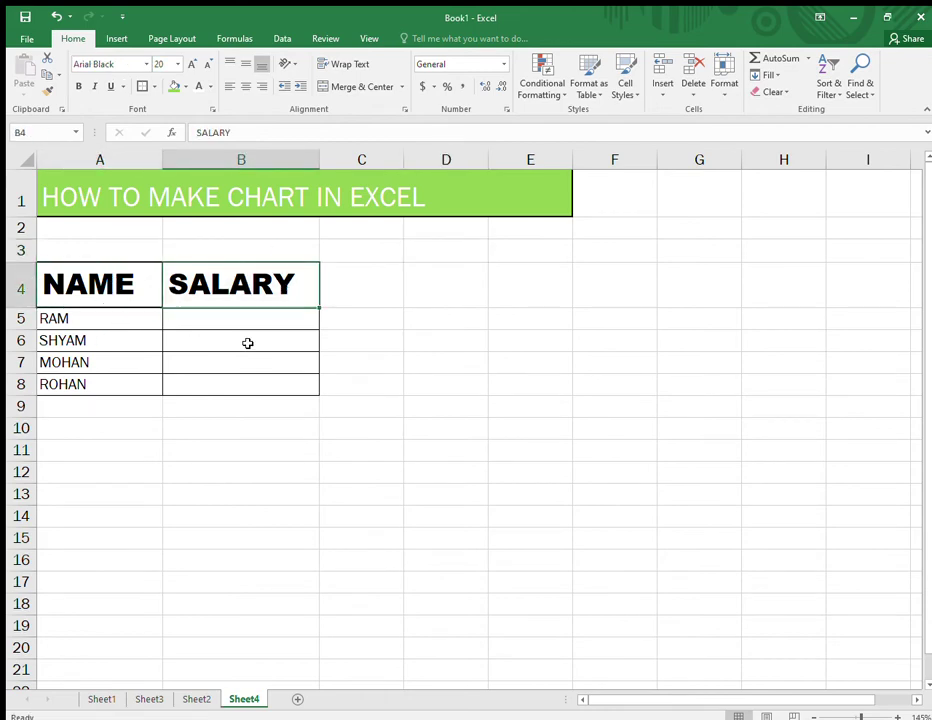
click(112, 340)
- Fill the SALARY column in B5:B8 with 2500, 3000, 3500 and 1500
click(296, 322)
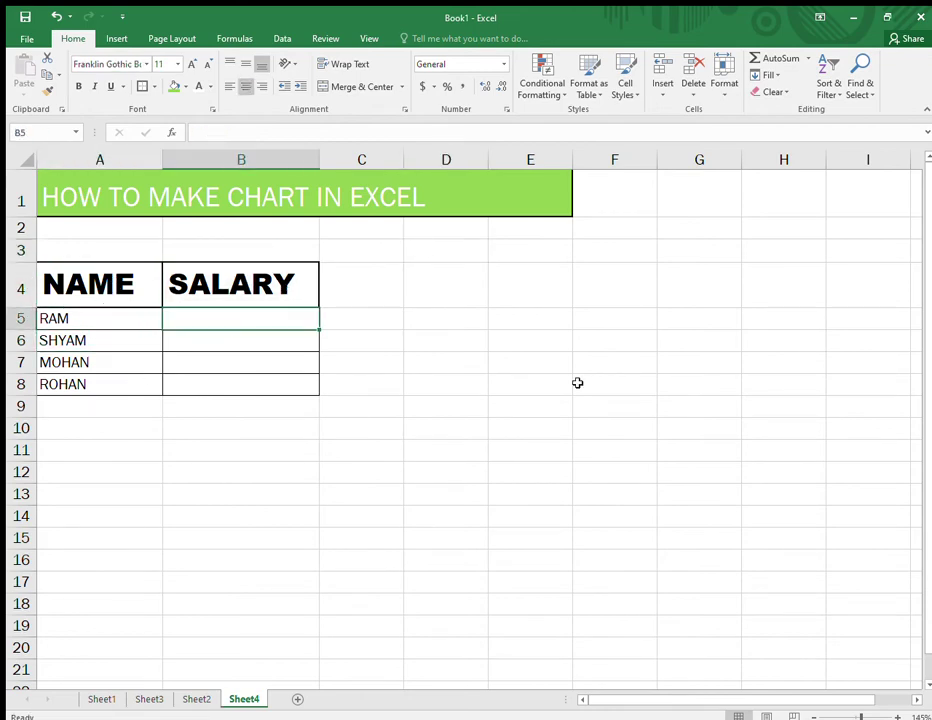
text(2500)
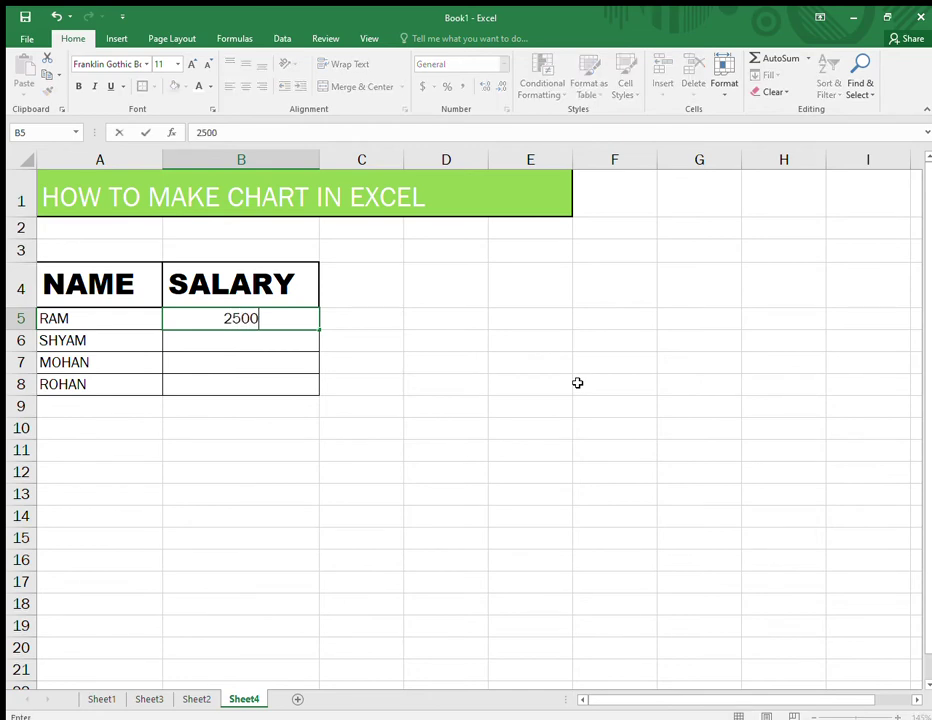
key(Return)
text(300)
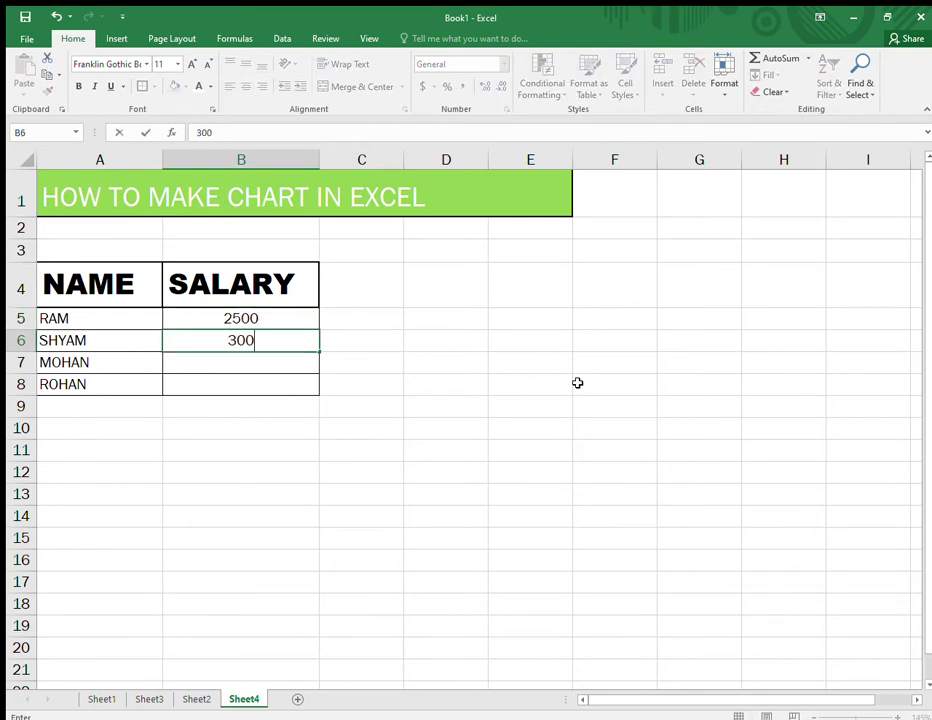
text(0)
key(Return)
text(3500)
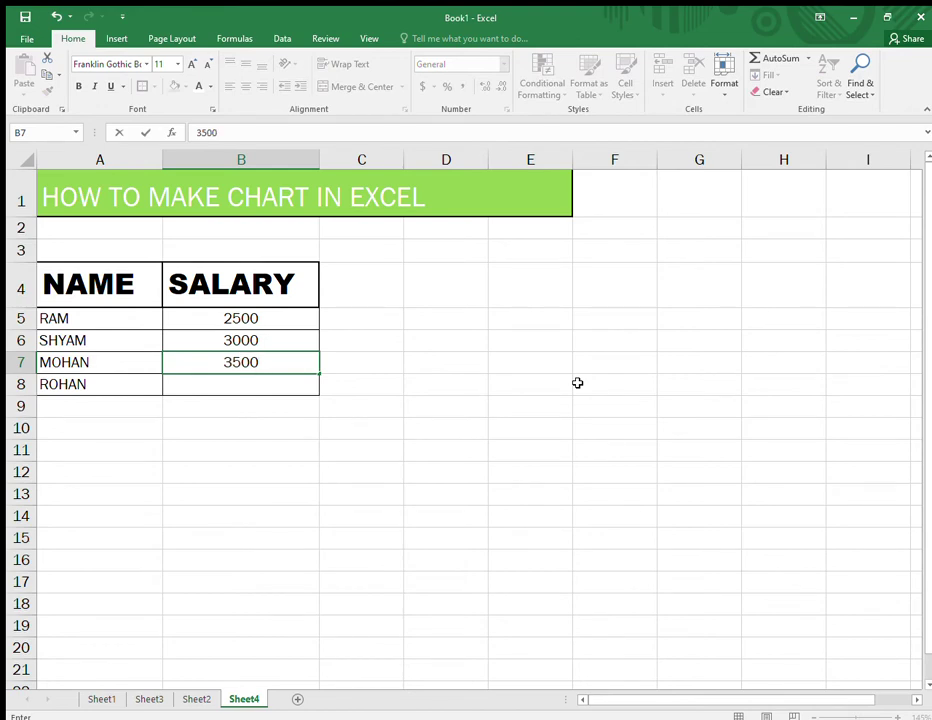
key(Return)
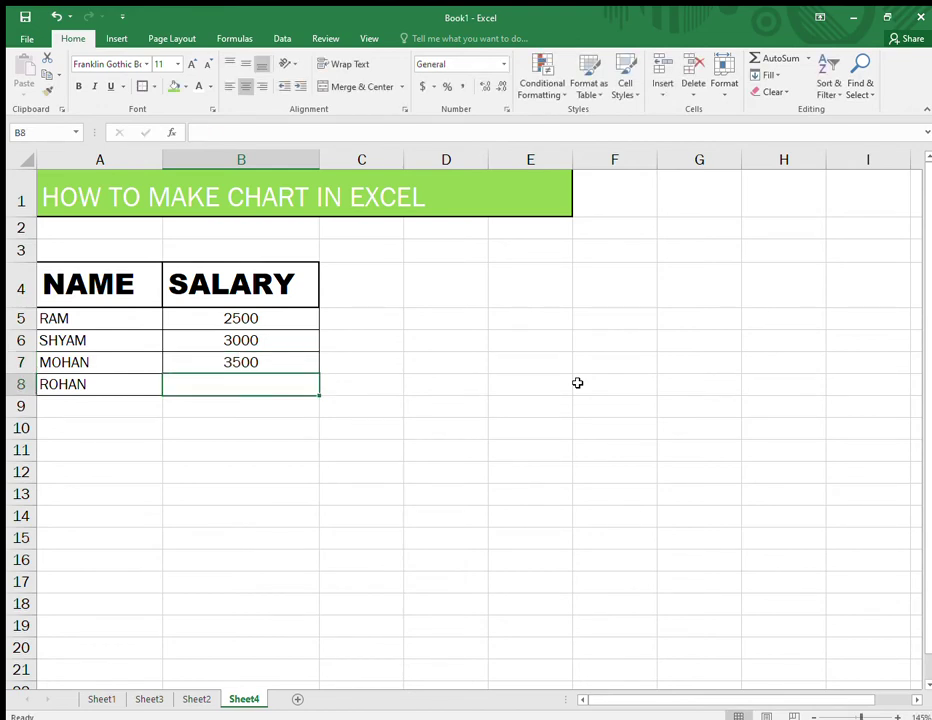
text(1500)
key(Return)
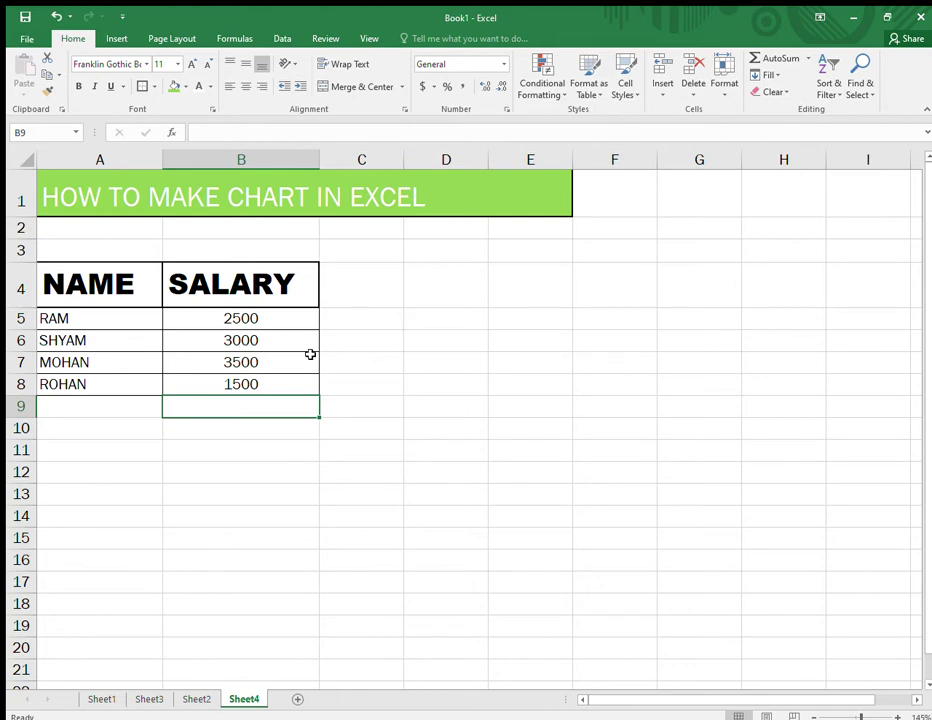
- Insert a 3-D pie chart from the names and salaries in A5:B8
click(636, 368)
click(117, 38)
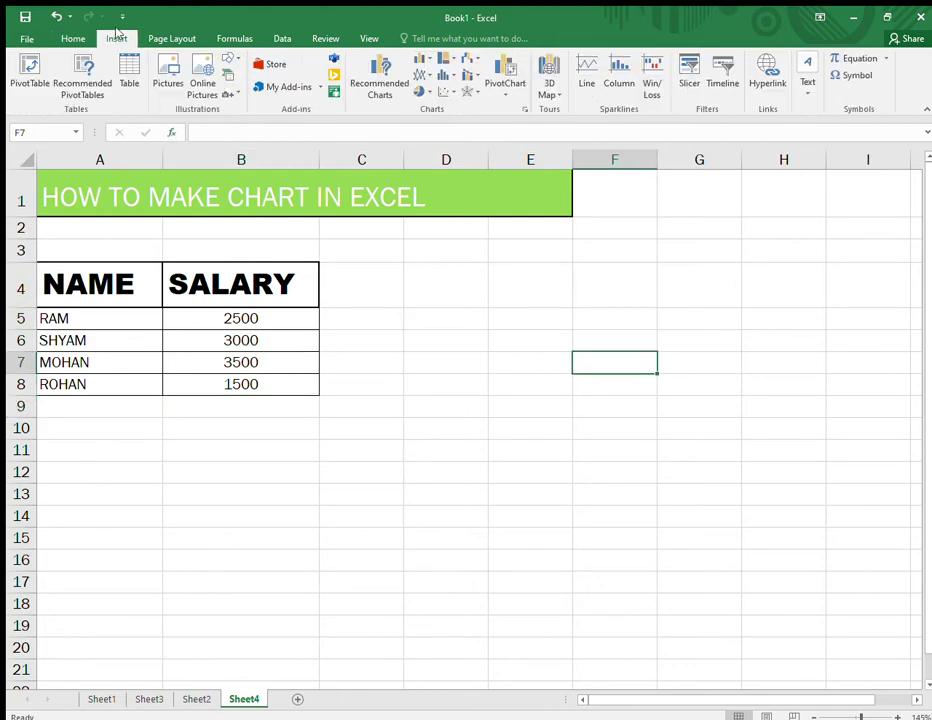
click(230, 560)
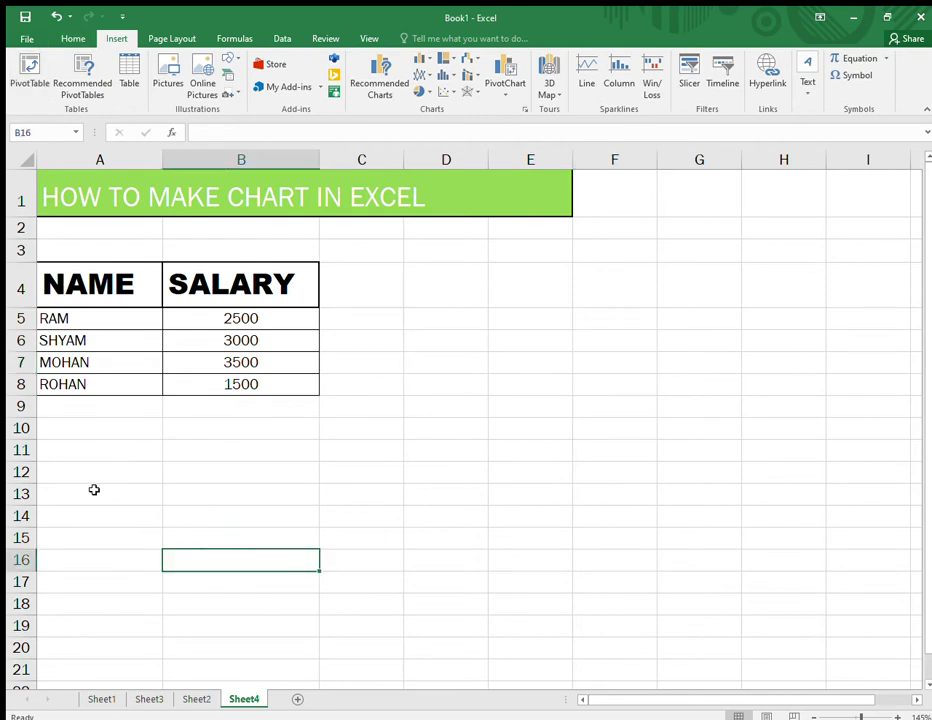
drag(64, 318, 229, 384)
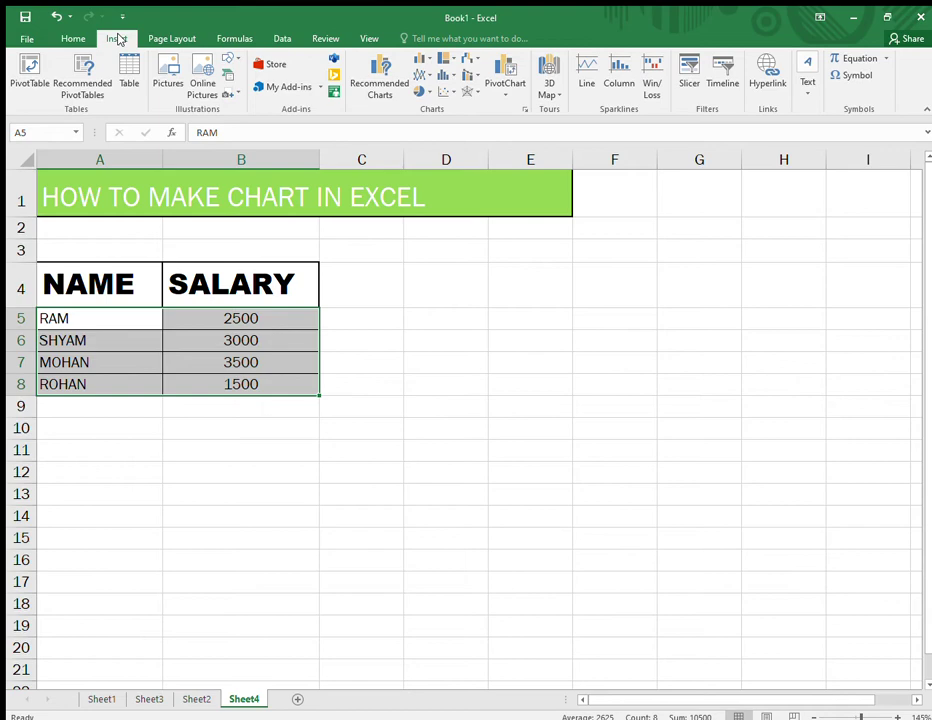
click(73, 38)
click(117, 38)
click(432, 93)
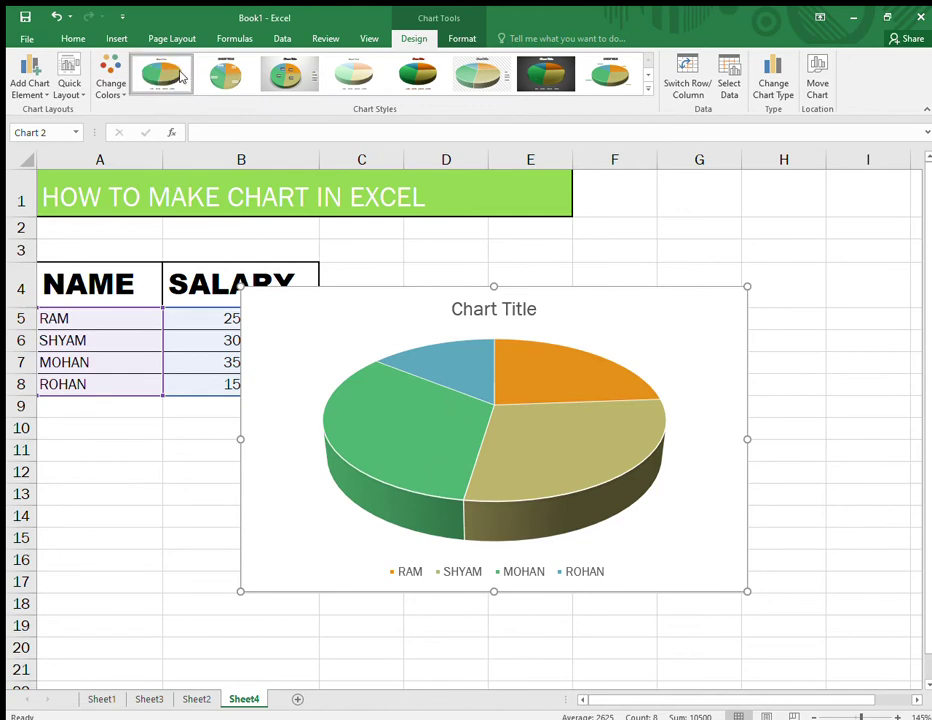
- Apply the third chart style, with a grey gradient background and name and percentage labels on the slices
click(230, 74)
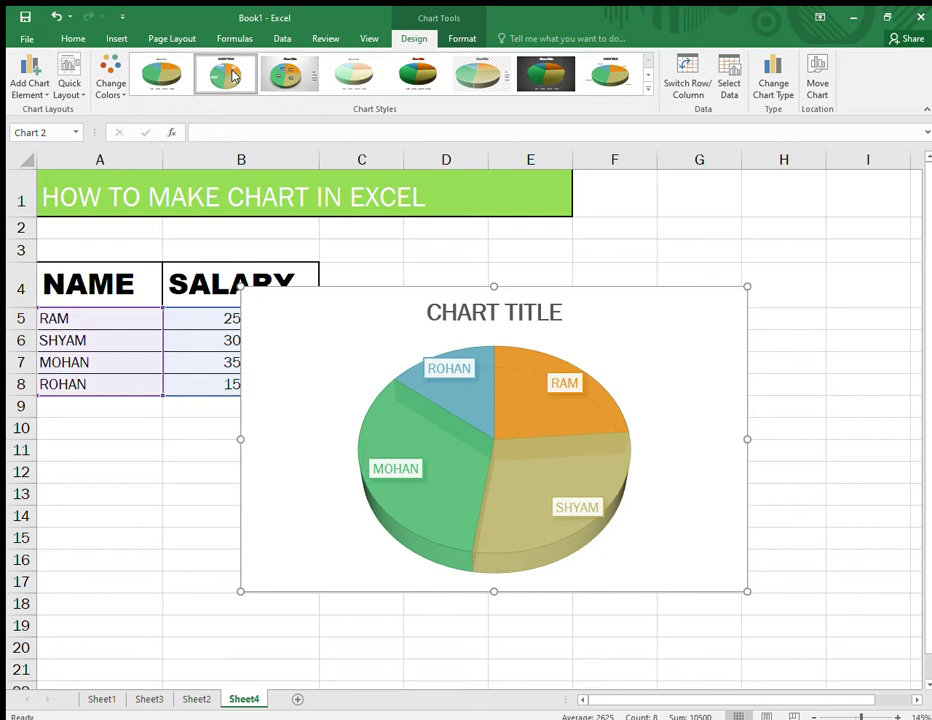
click(285, 79)
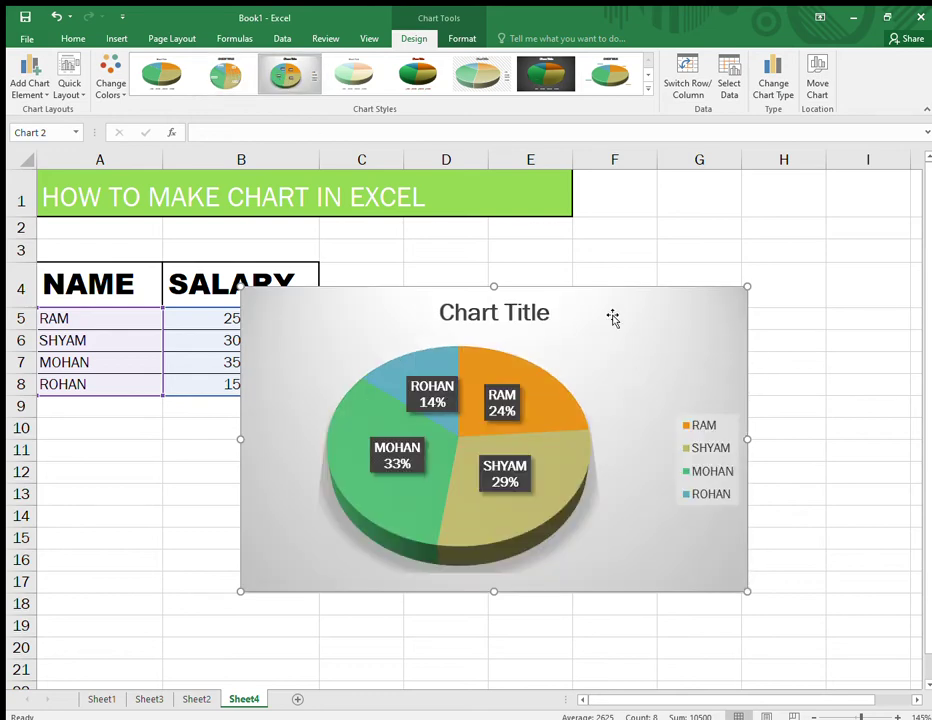
click(834, 390)
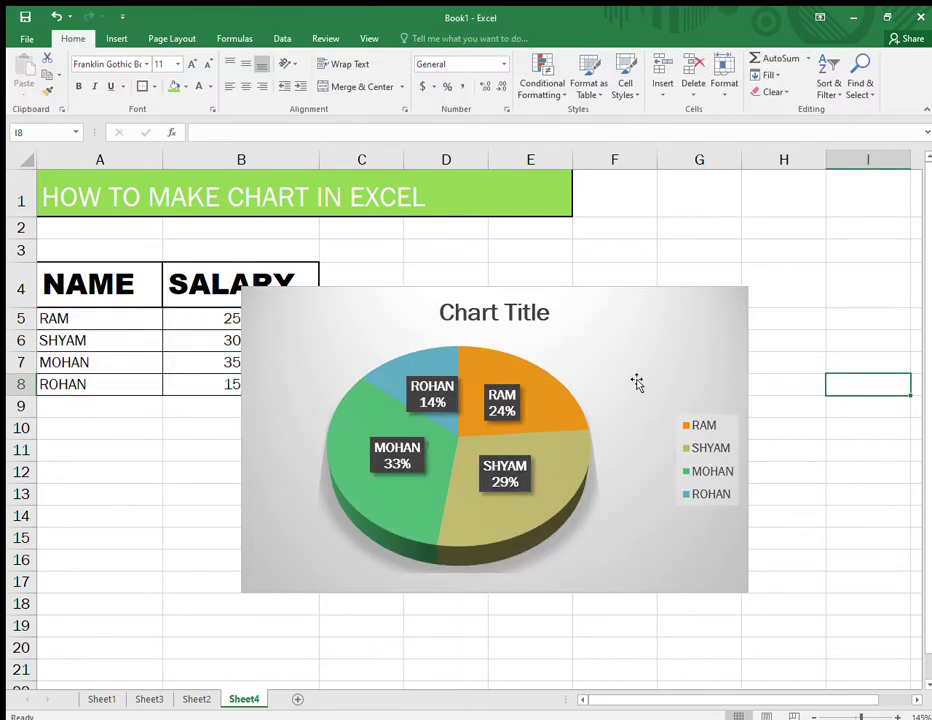
- Reposition and shrink the pie's plot area so it fits beneath the chart title and clear of the legend
drag(635, 379, 776, 344)
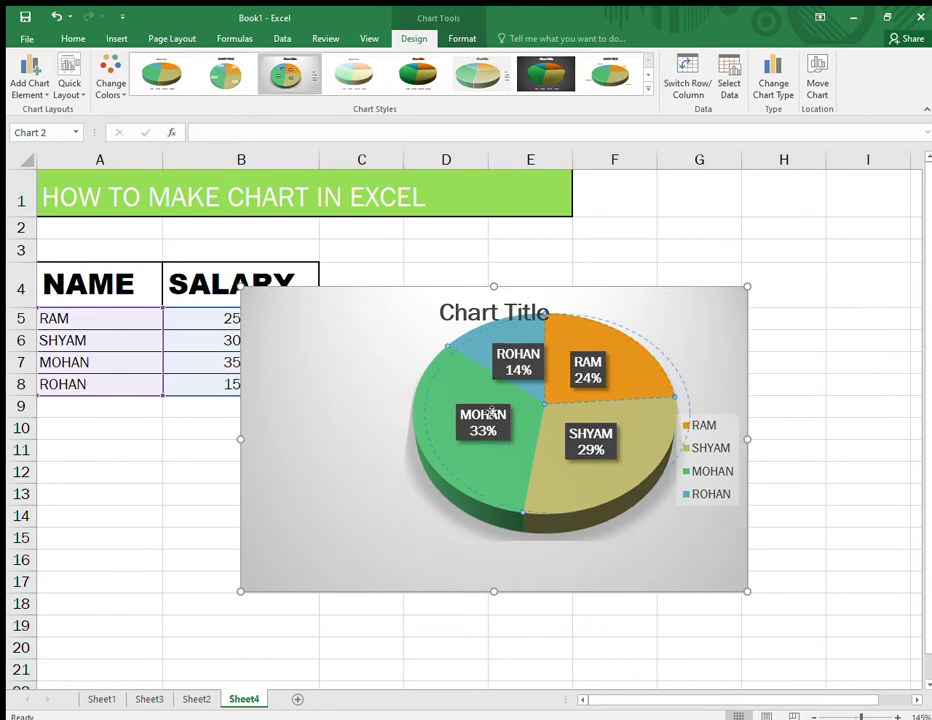
click(487, 427)
drag(494, 433, 535, 424)
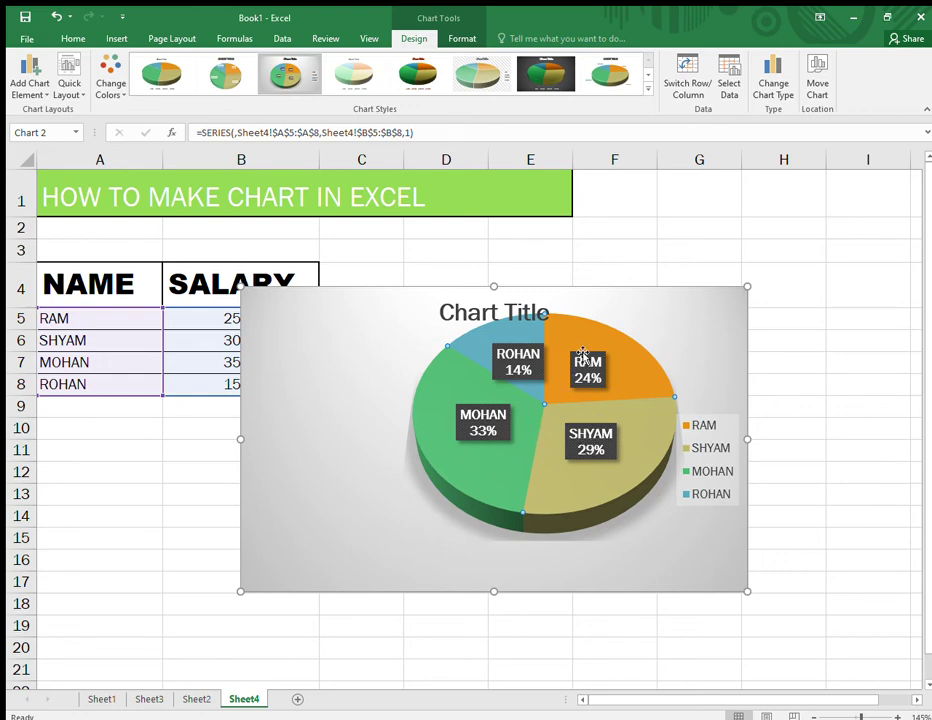
click(618, 361)
click(538, 432)
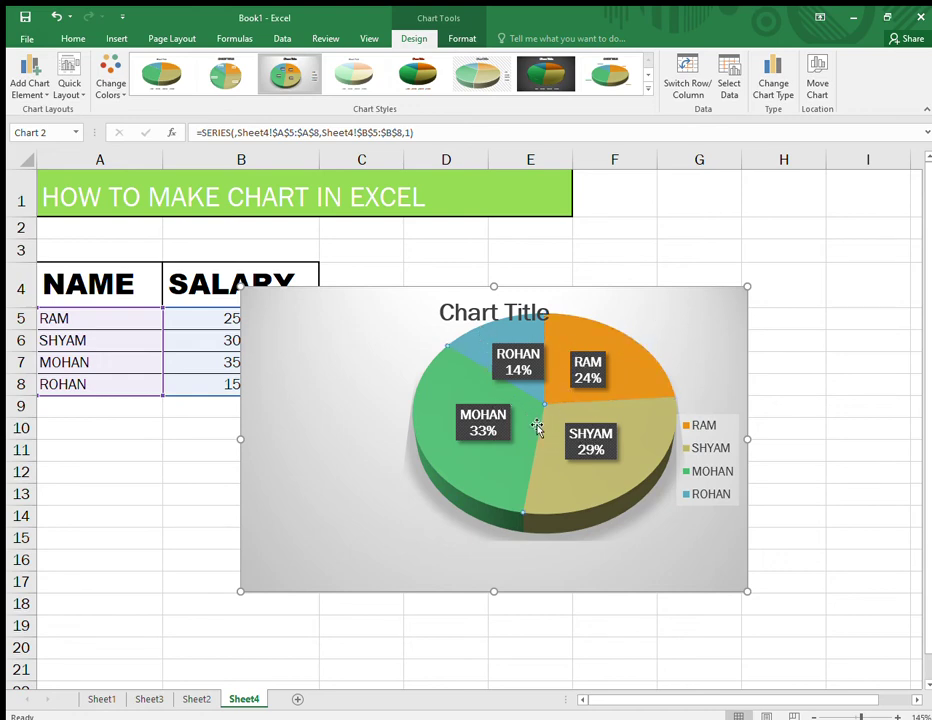
click(362, 500)
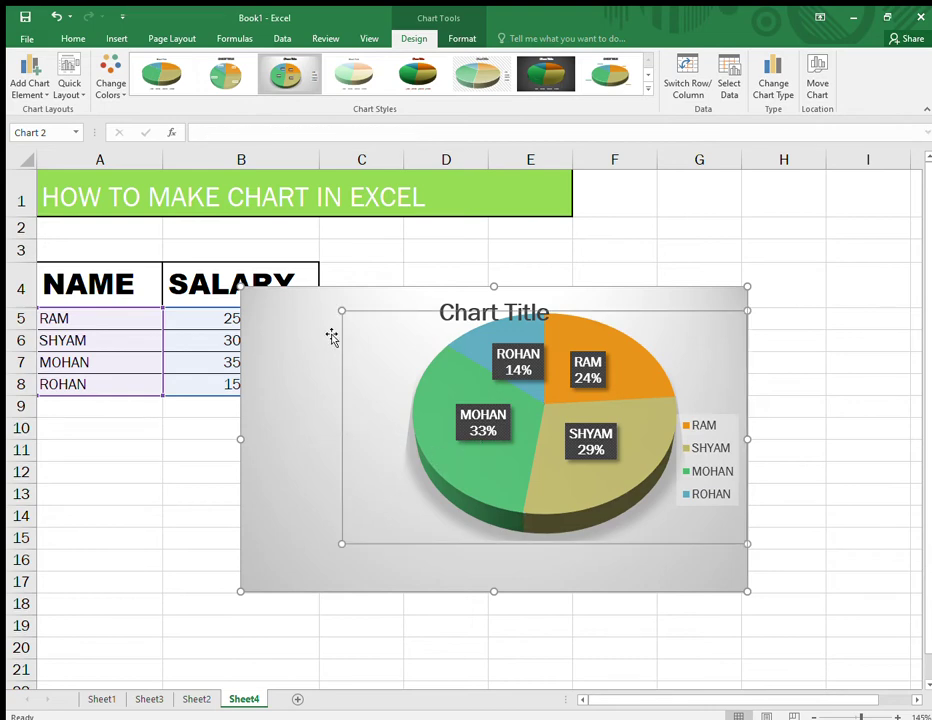
drag(337, 325, 331, 410)
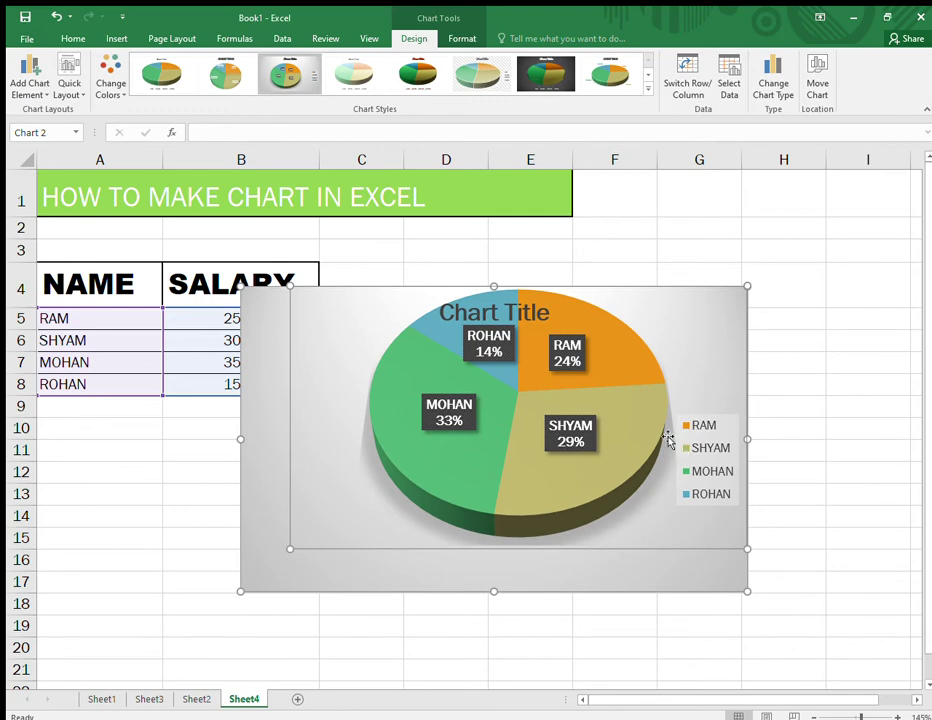
drag(748, 550, 723, 535)
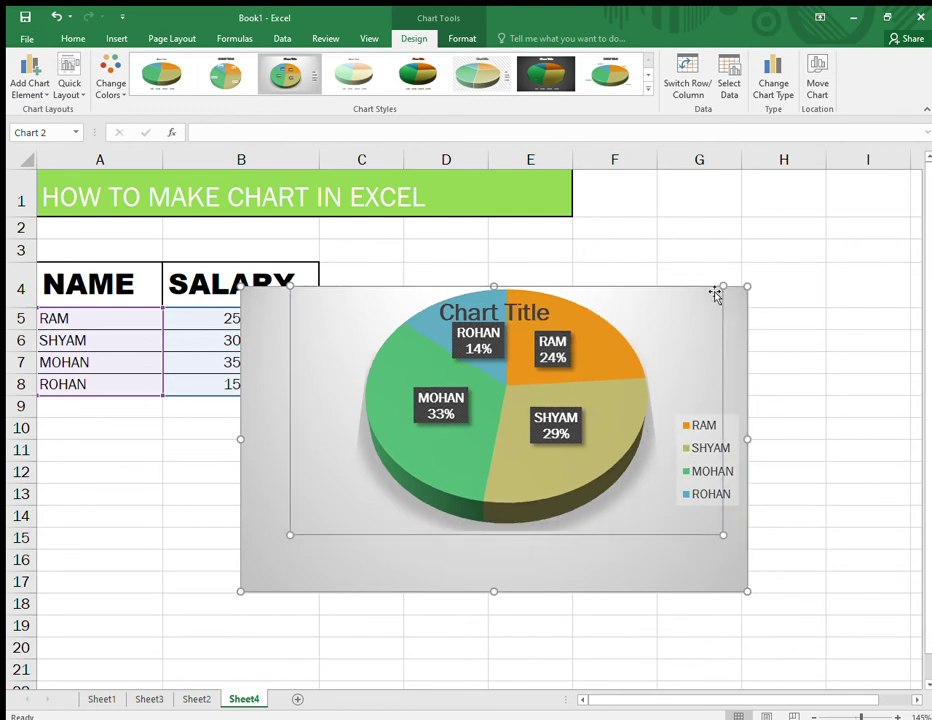
drag(722, 286, 690, 304)
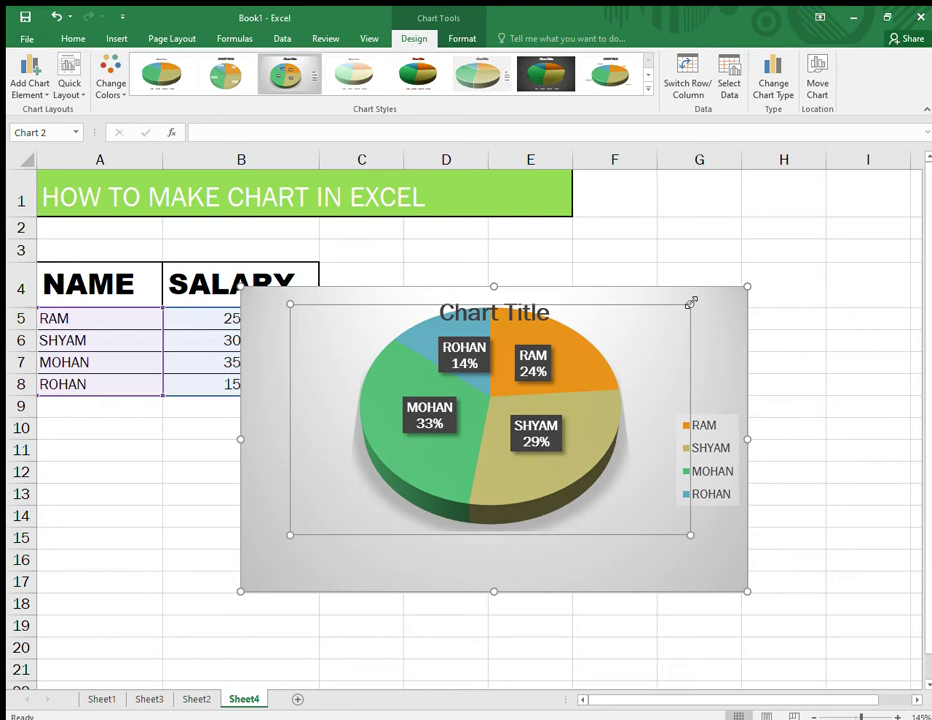
drag(693, 302, 644, 331)
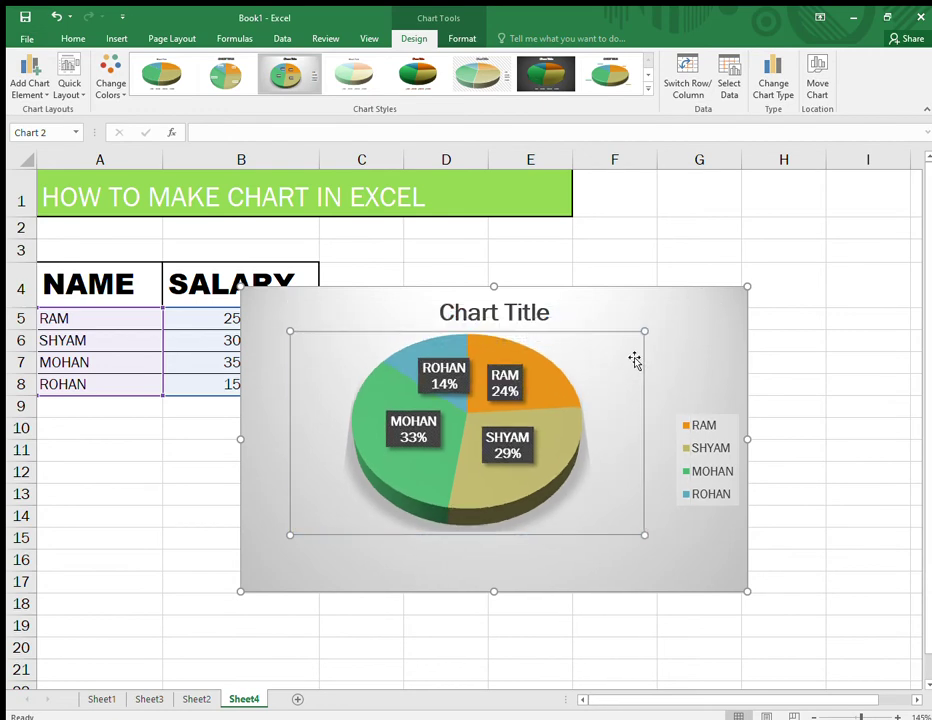
click(876, 496)
- Shrink the whole pie chart and move it beside the salary table, over columns C to G
click(700, 550)
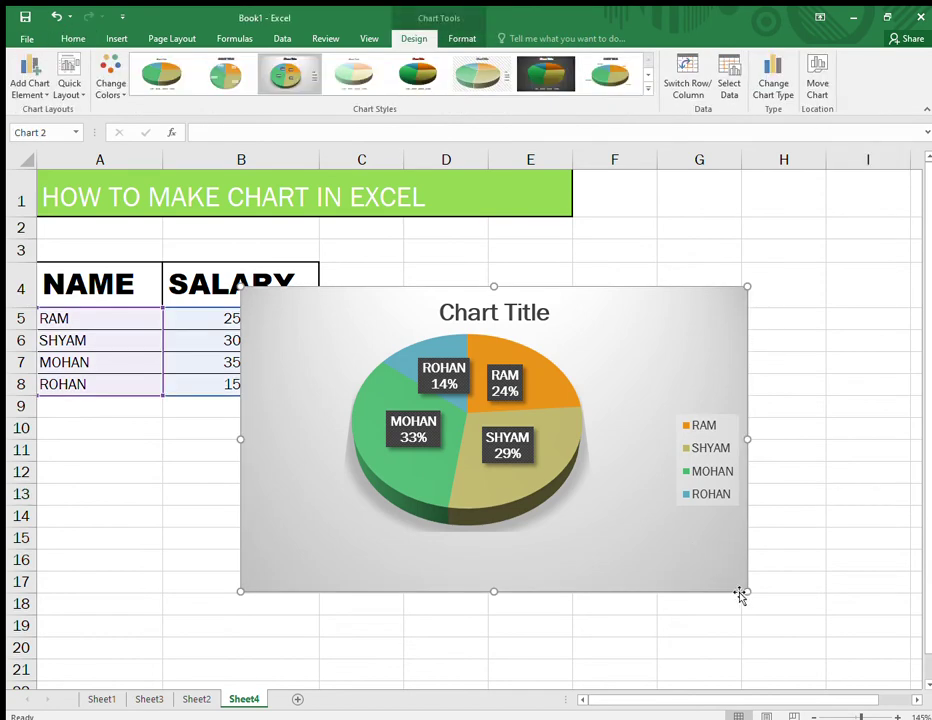
drag(743, 590, 606, 569)
drag(241, 287, 280, 307)
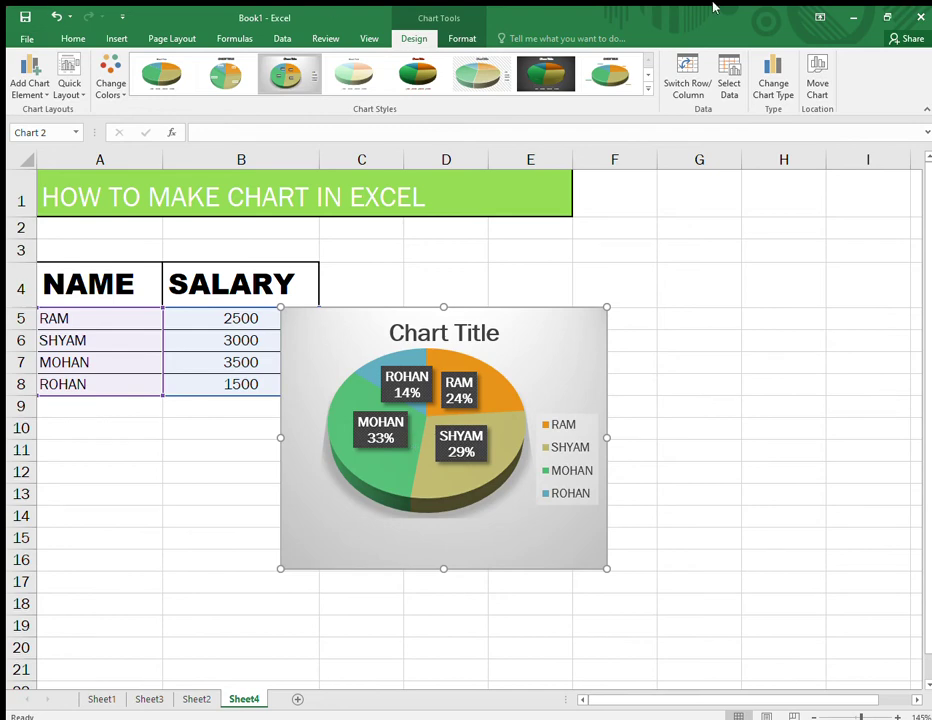
drag(585, 551, 646, 508)
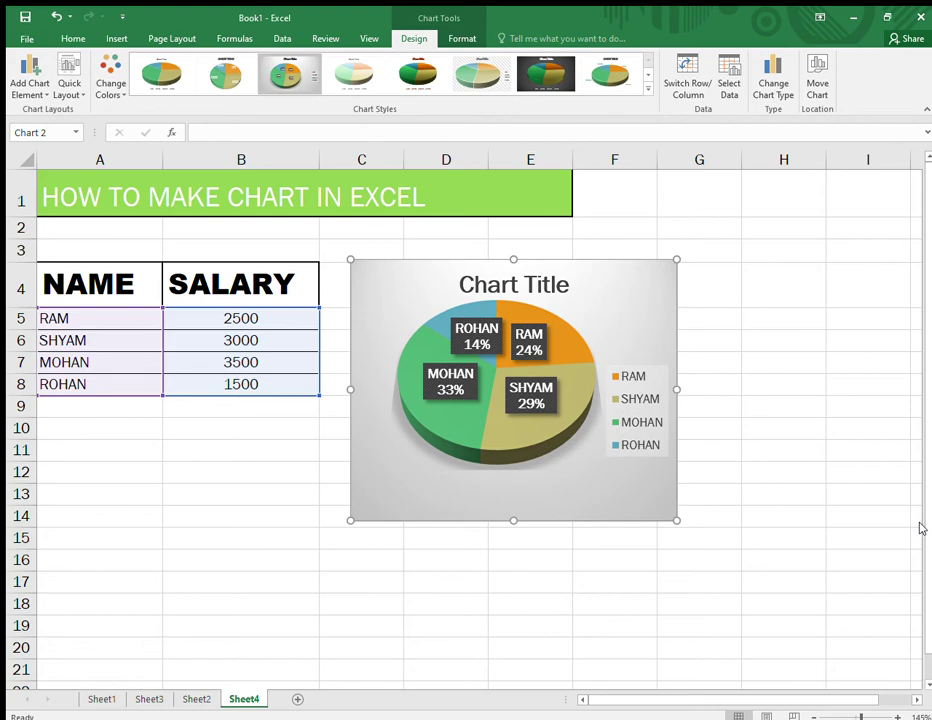
click(803, 516)
- Replace the chart title with SALARY GRAPH
click(567, 285)
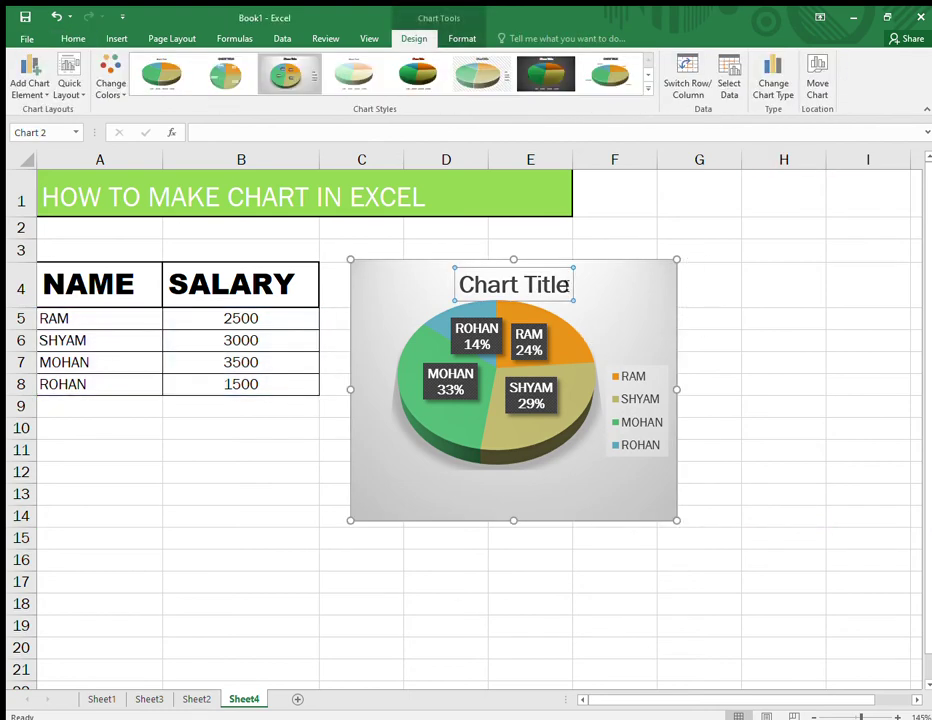
key(BackSpace)
key(BackSpace)
key(BackSpace)
key(BackSpace)
key(BackSpace)
key(BackSpace)
key(BackSpace)
key(BackSpace)
key(BackSpace)
key(BackSpace)
key(BackSpace)
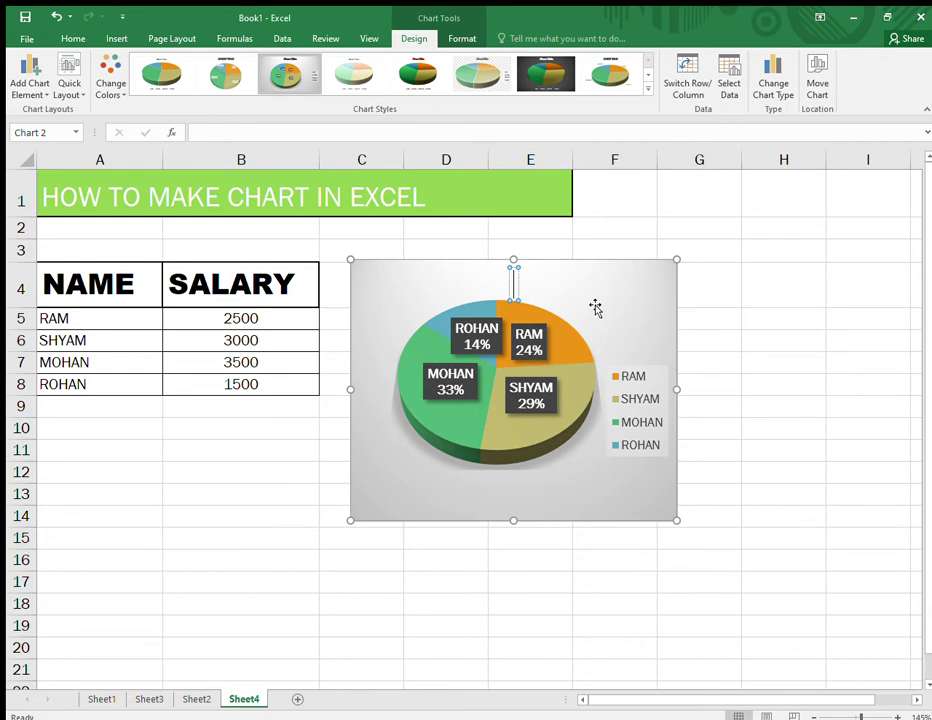
text(SALRY)
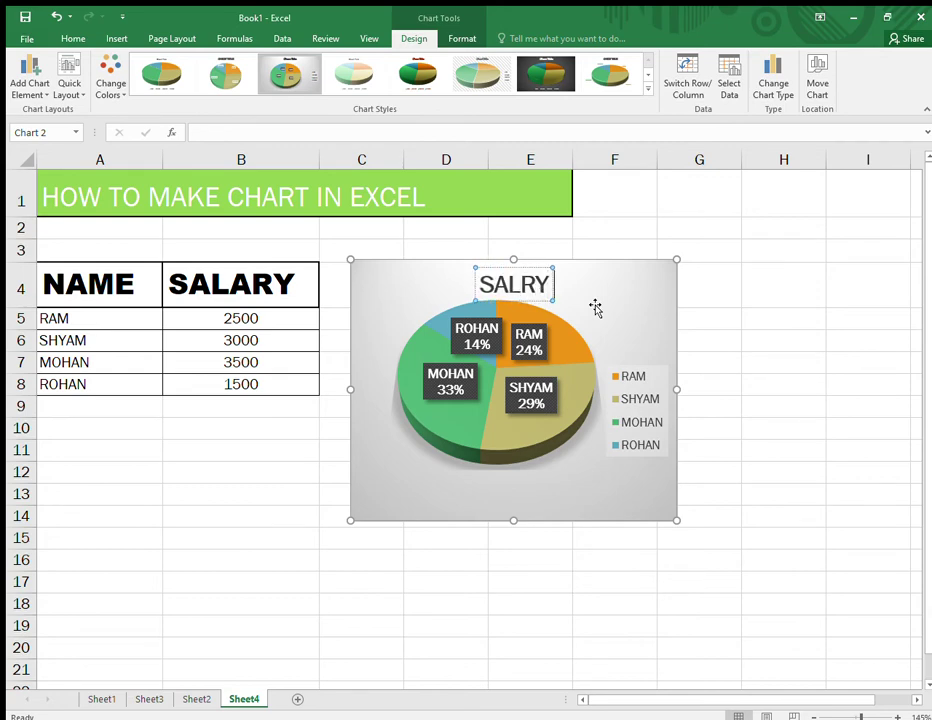
key(BackSpace)
key(BackSpace)
key(BackSpace)
text(L)
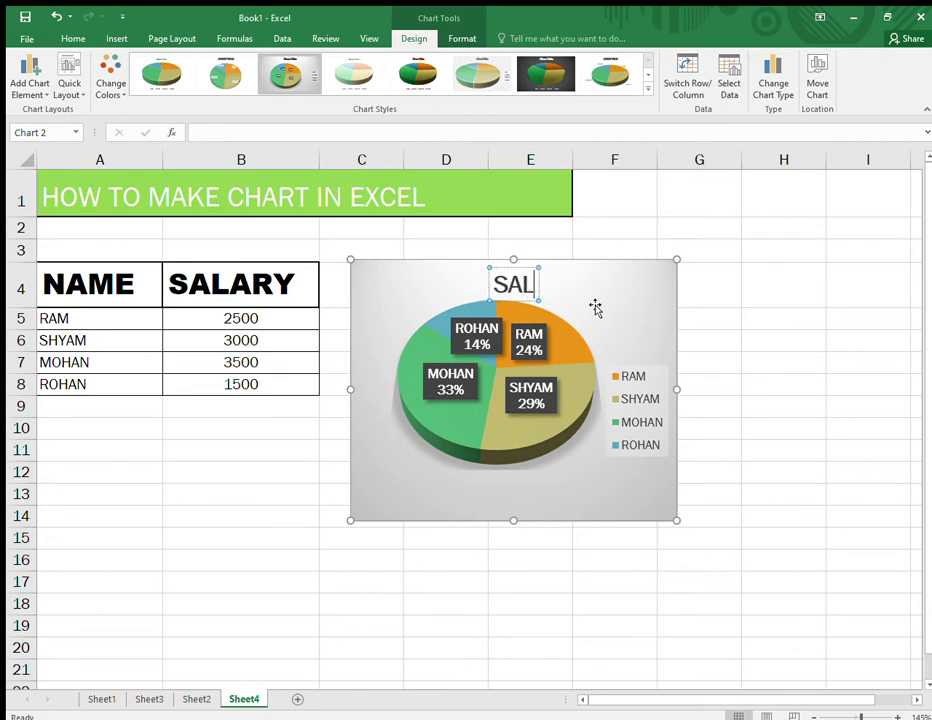
text(ARY GRA)
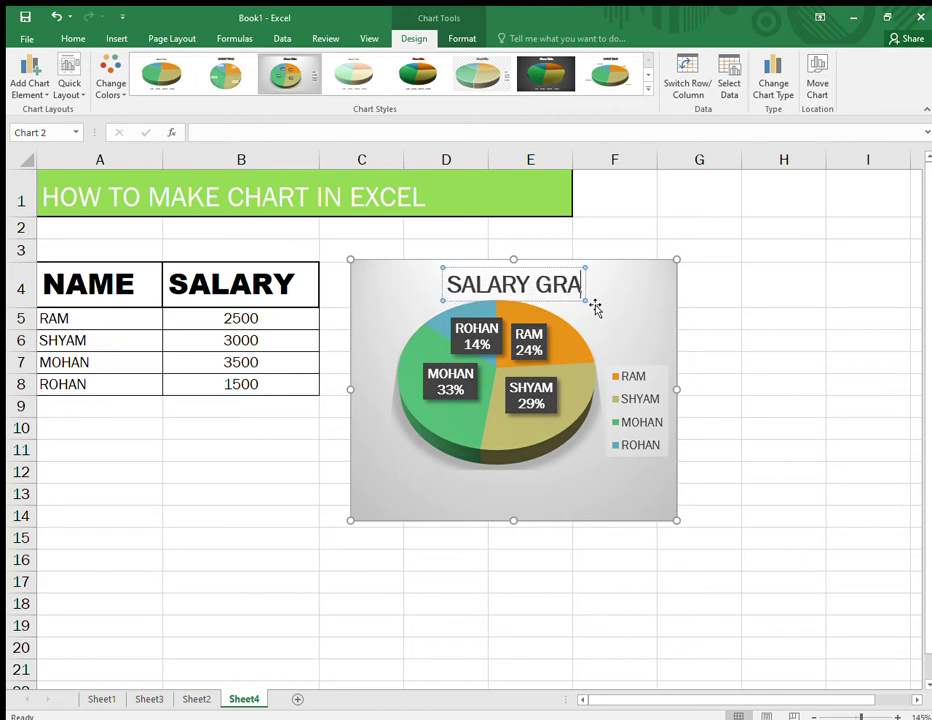
text(P)
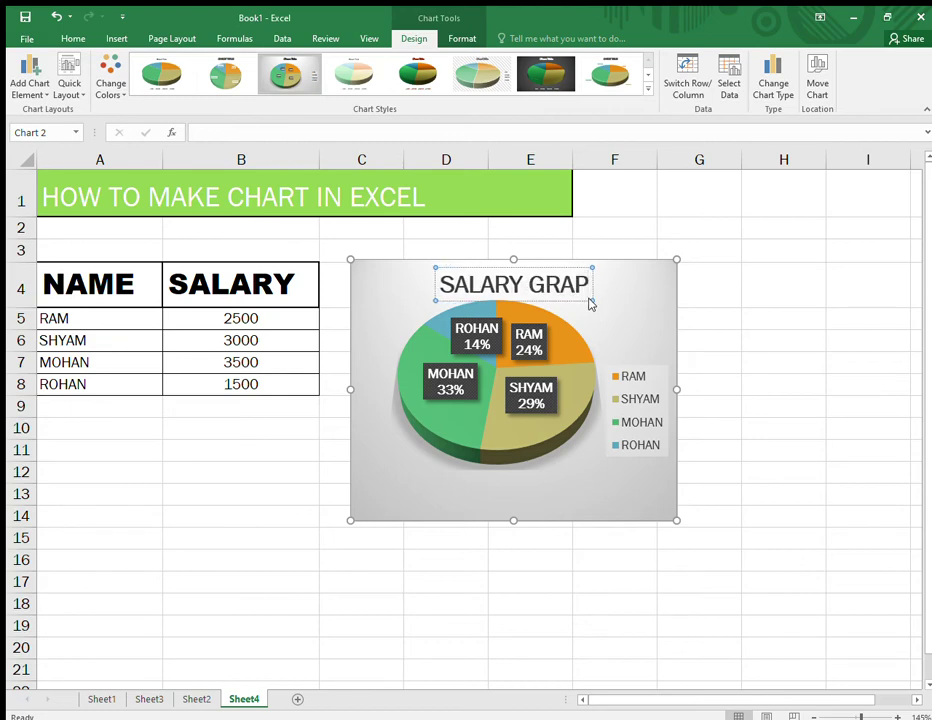
text(H)
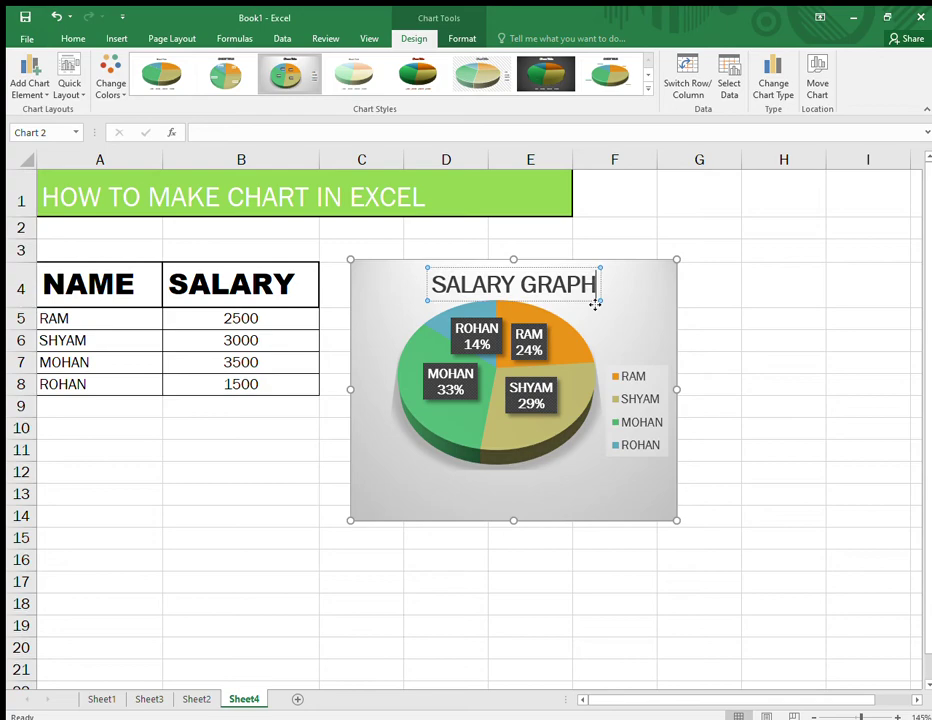
click(820, 380)
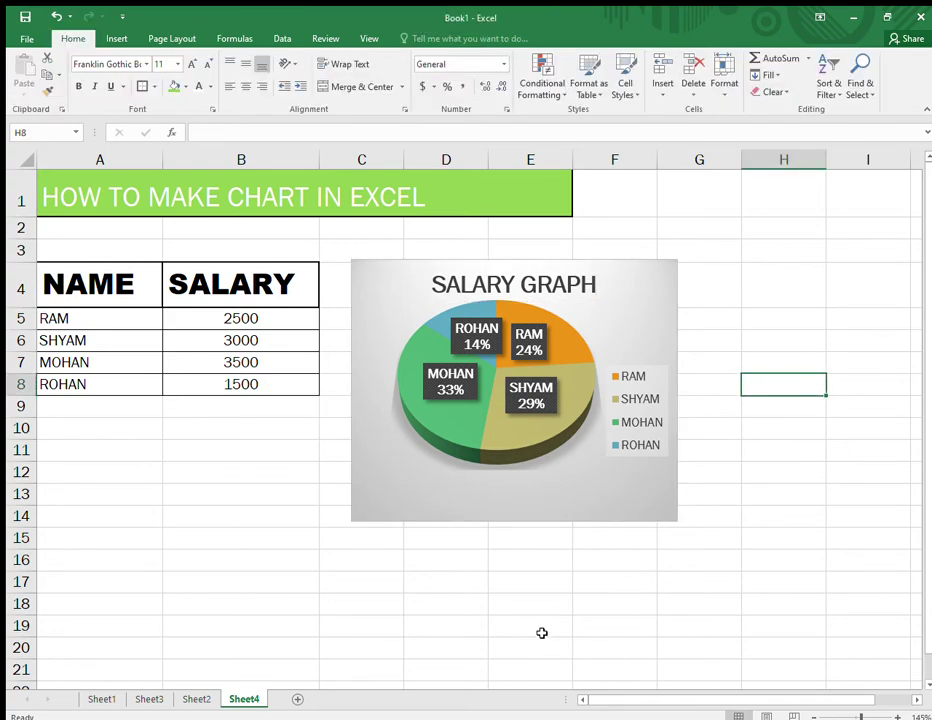
- Apply the chart style with a light patterned background, bold white slice labels and a horizontal legend below the pie
click(489, 387)
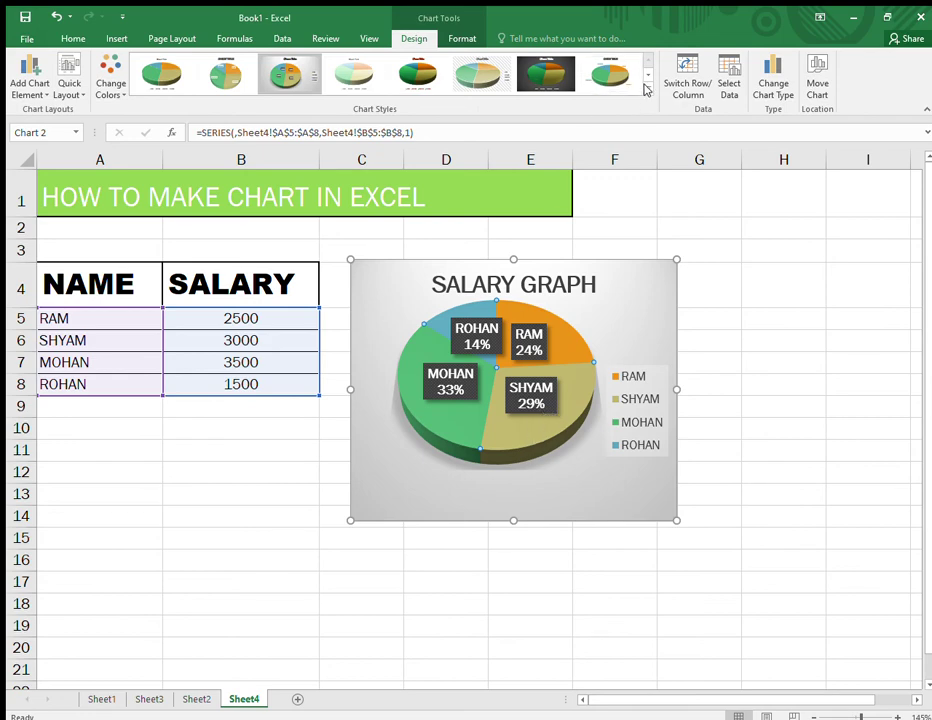
key(ctrl+z)
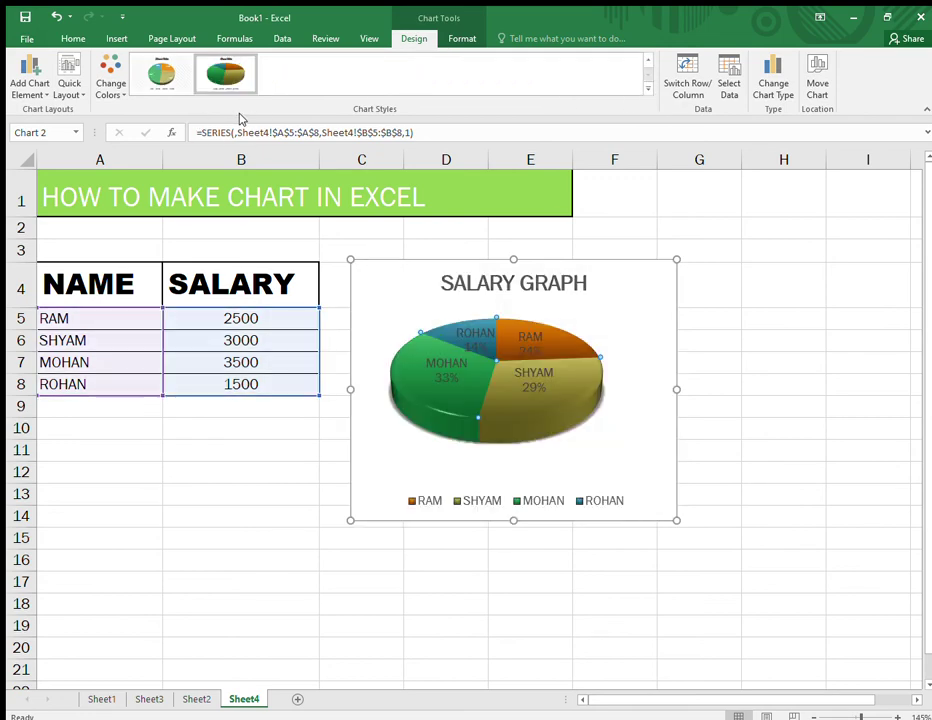
click(166, 79)
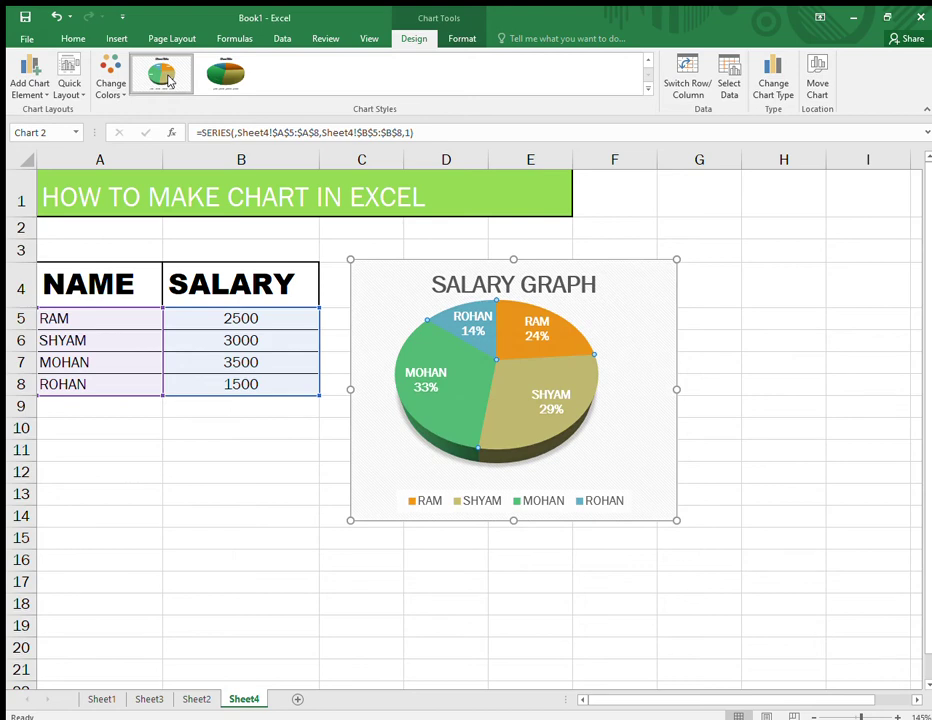
click(547, 626)
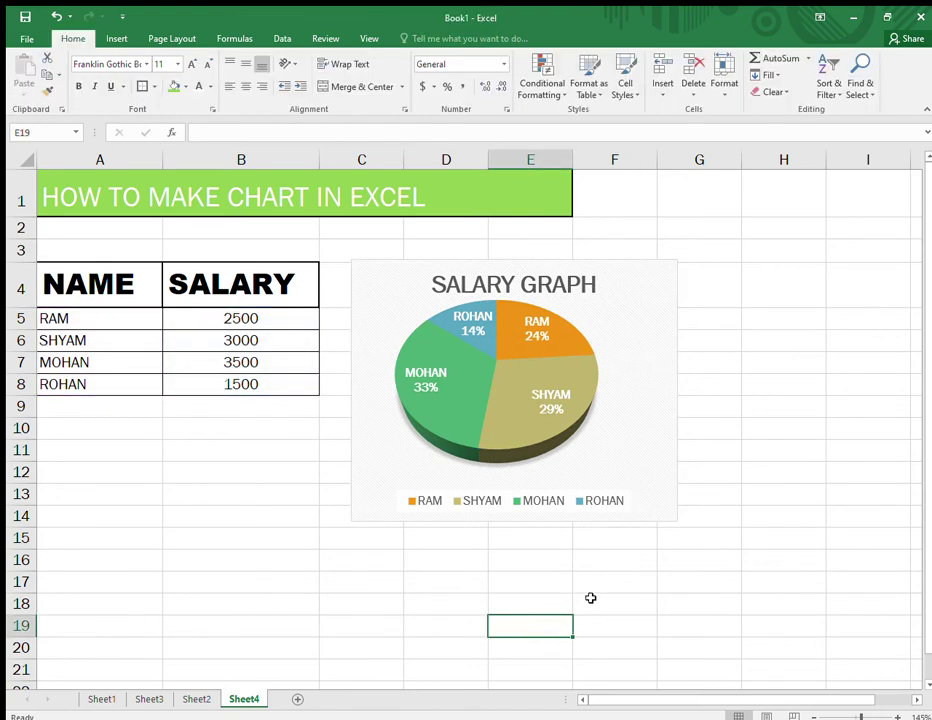
- Apply the plain white first chart style to the pie chart and give its text an orange WordArt style
click(620, 364)
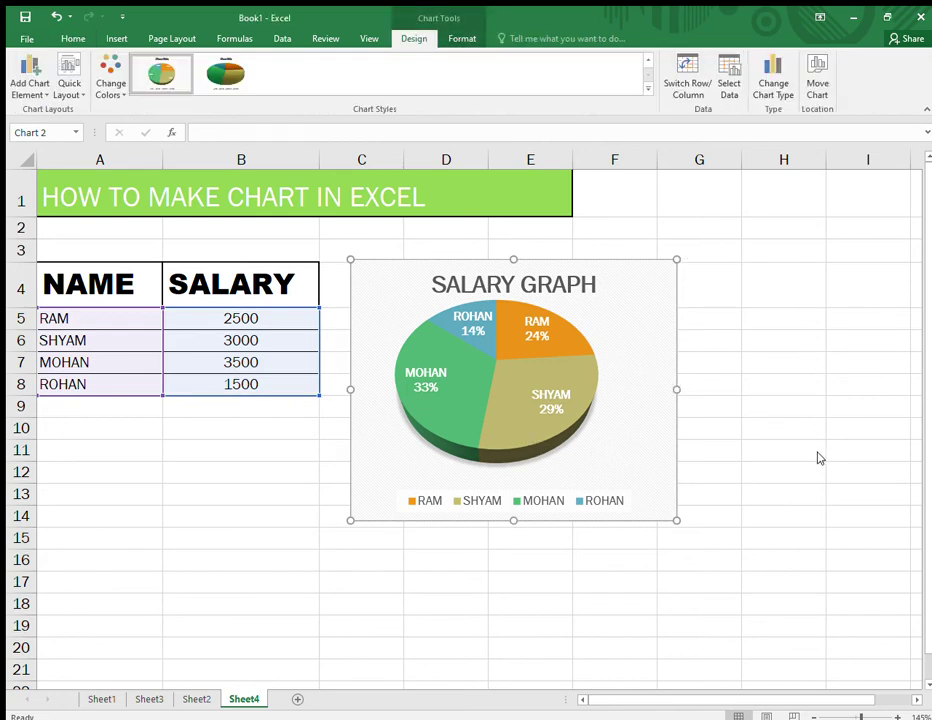
scroll(822, 457, down, 1)
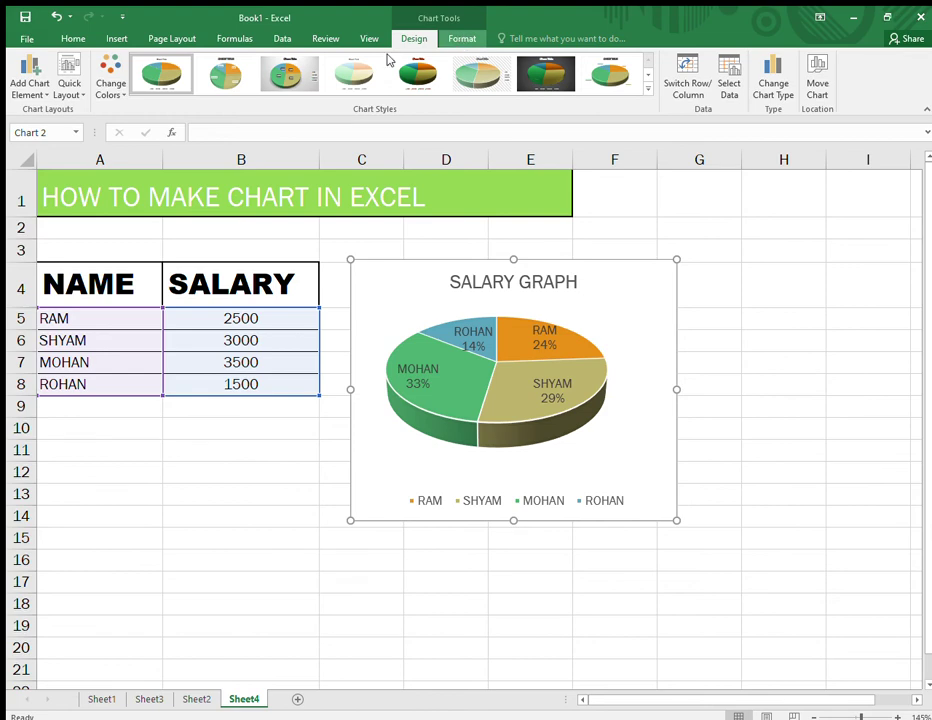
click(462, 40)
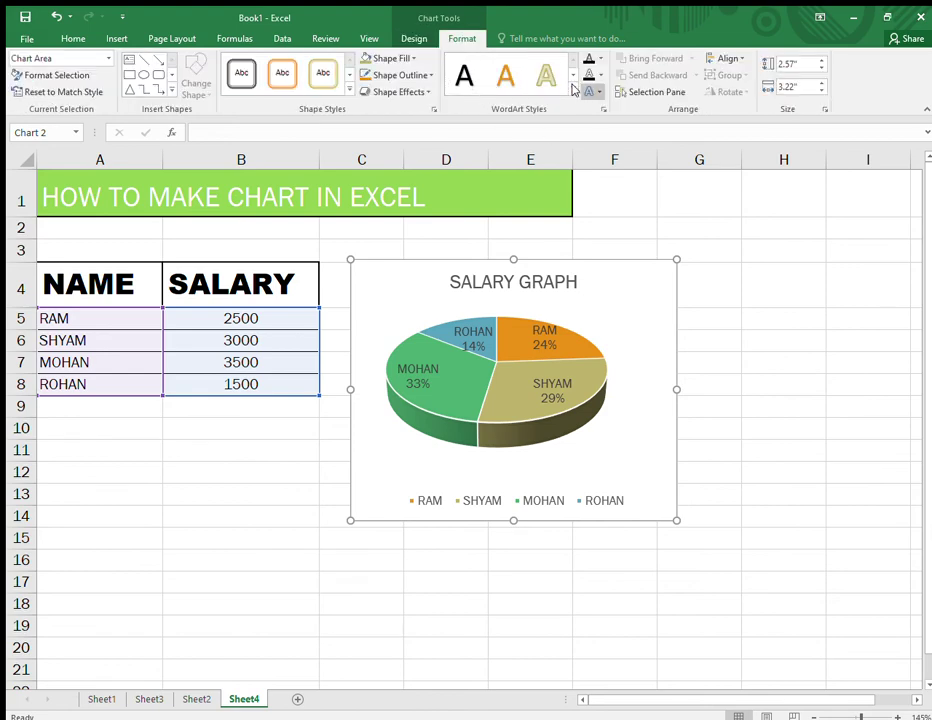
click(539, 189)
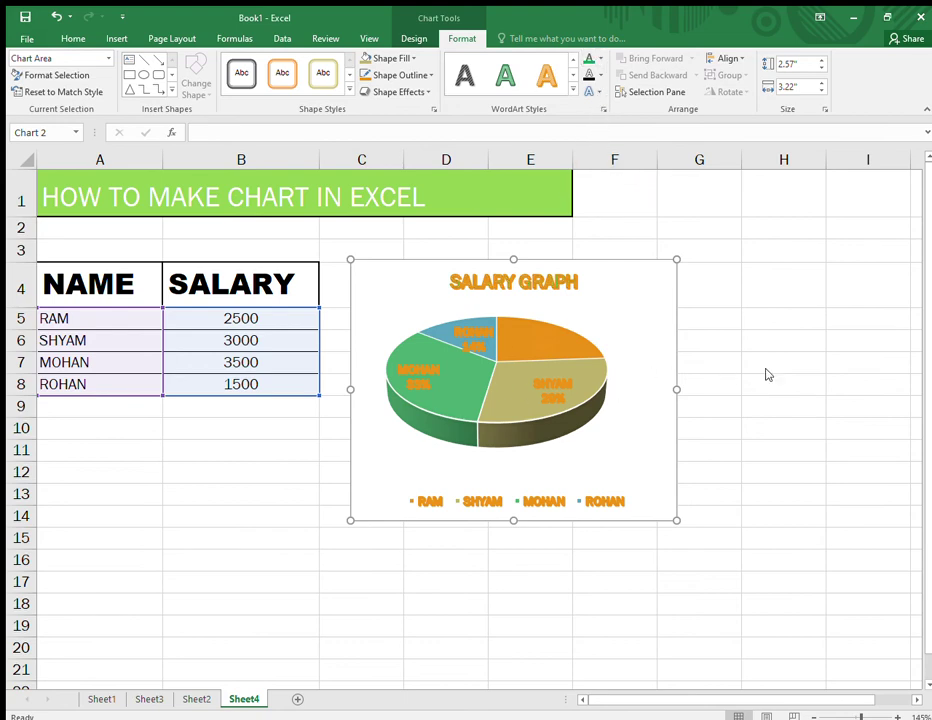
- Style the pie chart with translucent slices, white label boxes and no legend, and apply a solid orange shape style to the chart area
key(ctrl+z)
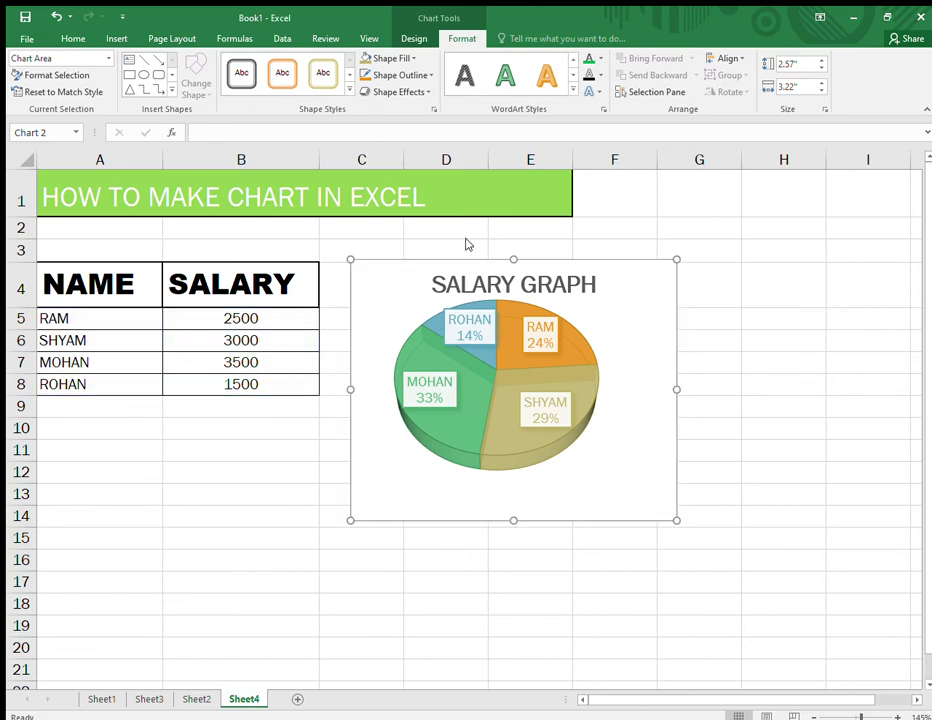
key(ctrl+z)
key(ctrl+z)
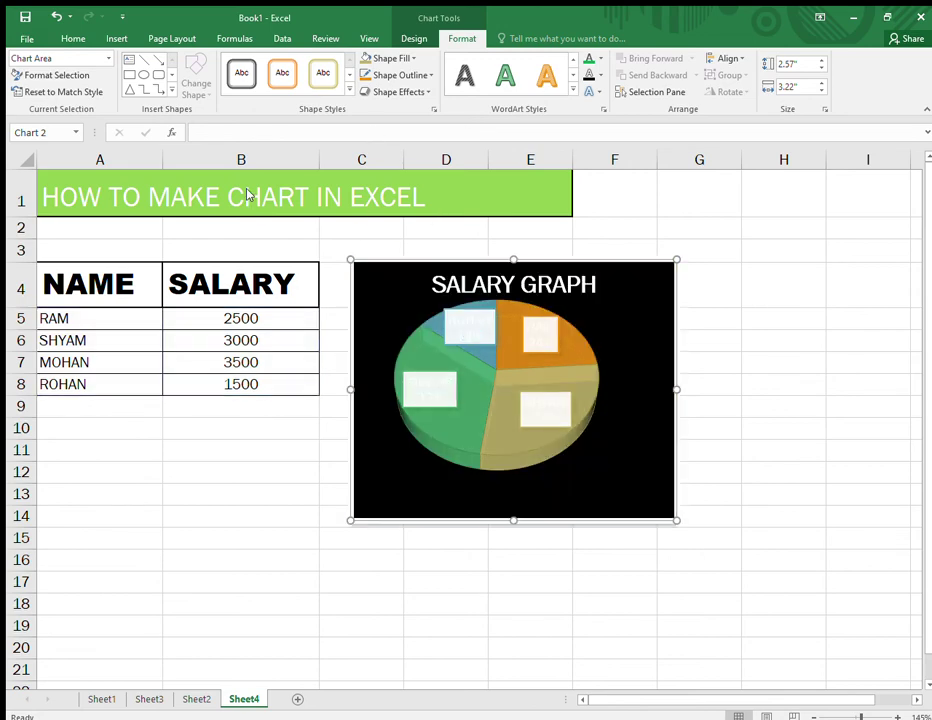
key(ctrl+z)
key(ctrl+z)
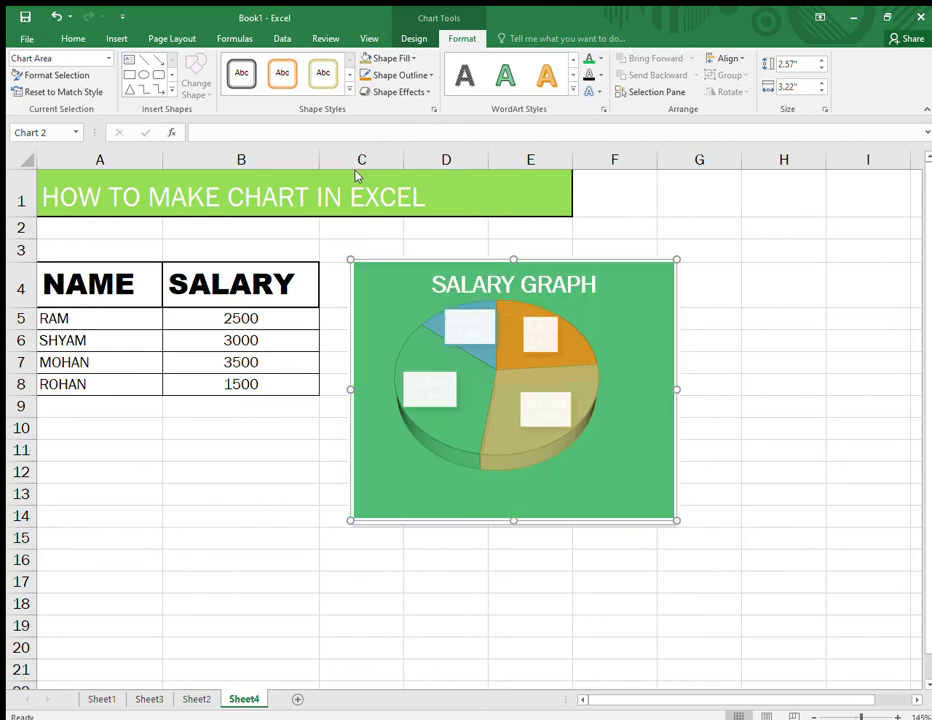
click(314, 110)
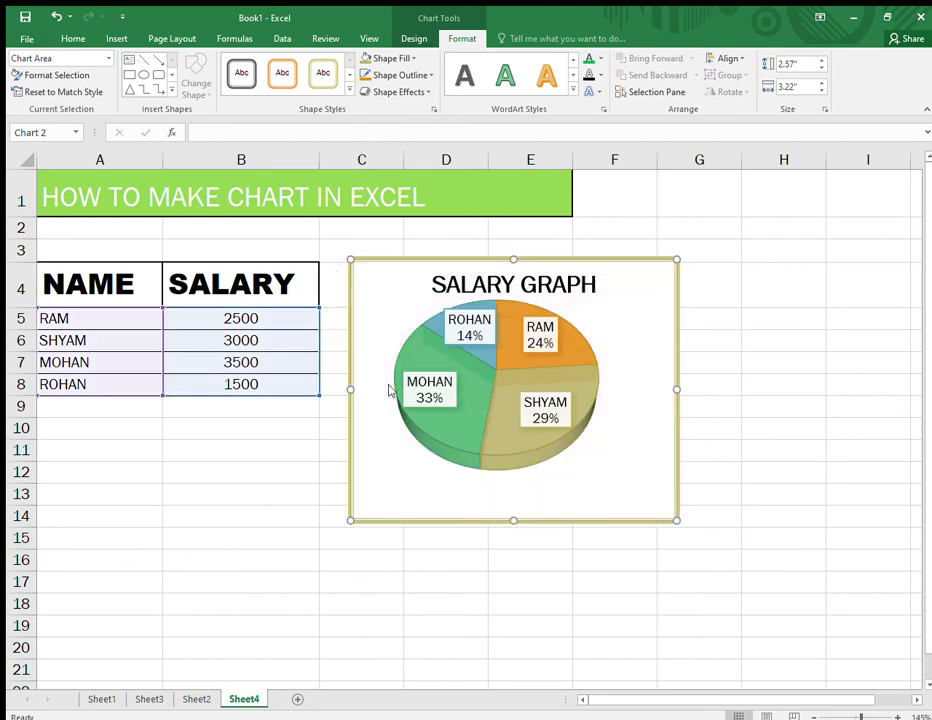
key(ctrl+y)
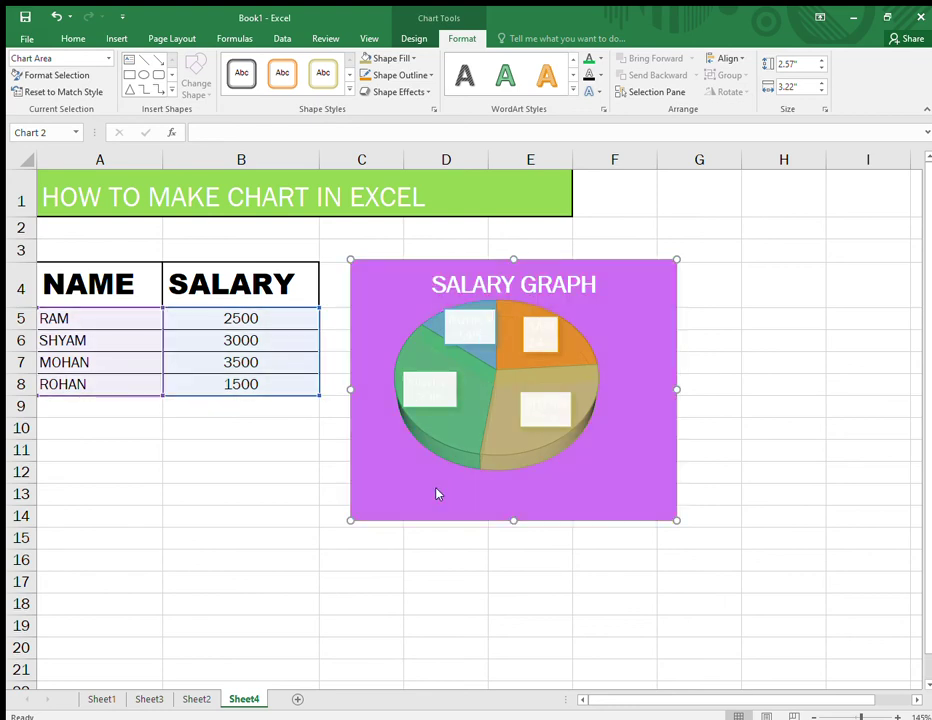
click(286, 496)
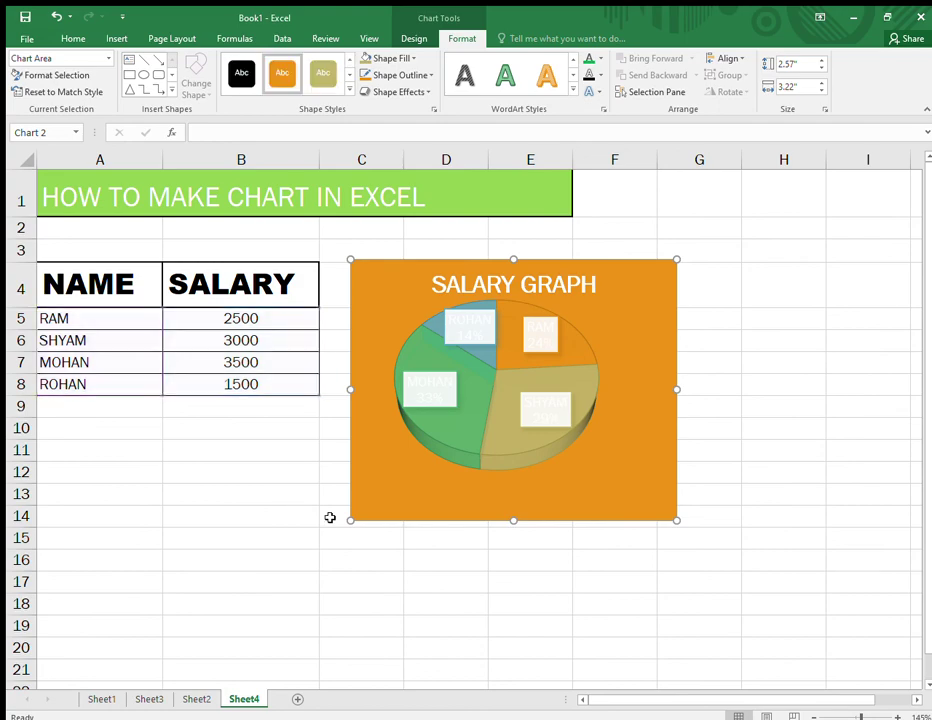
click(561, 585)
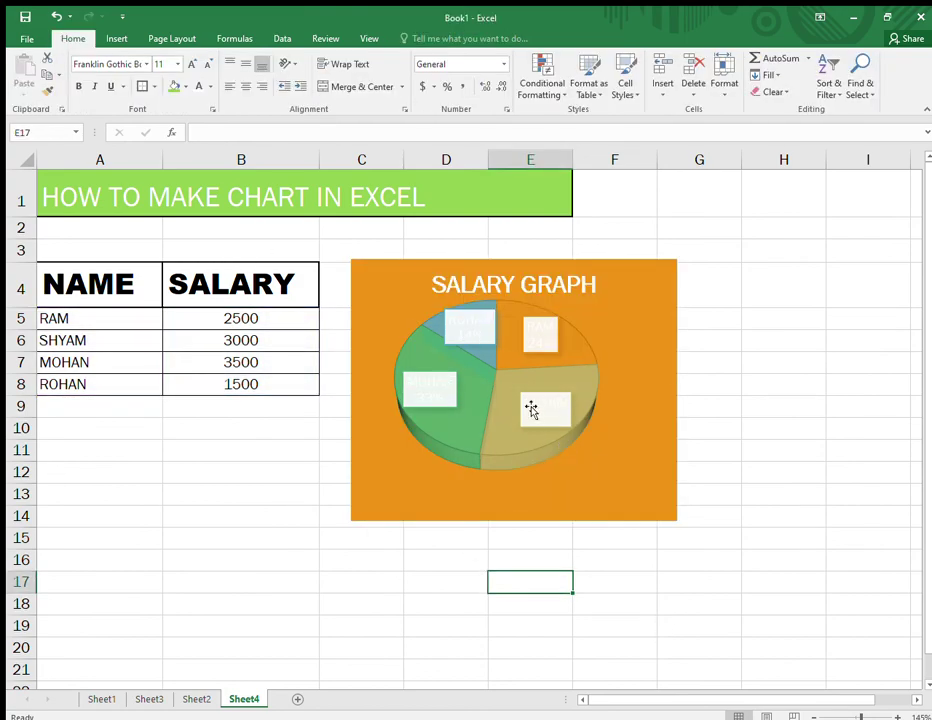
click(495, 378)
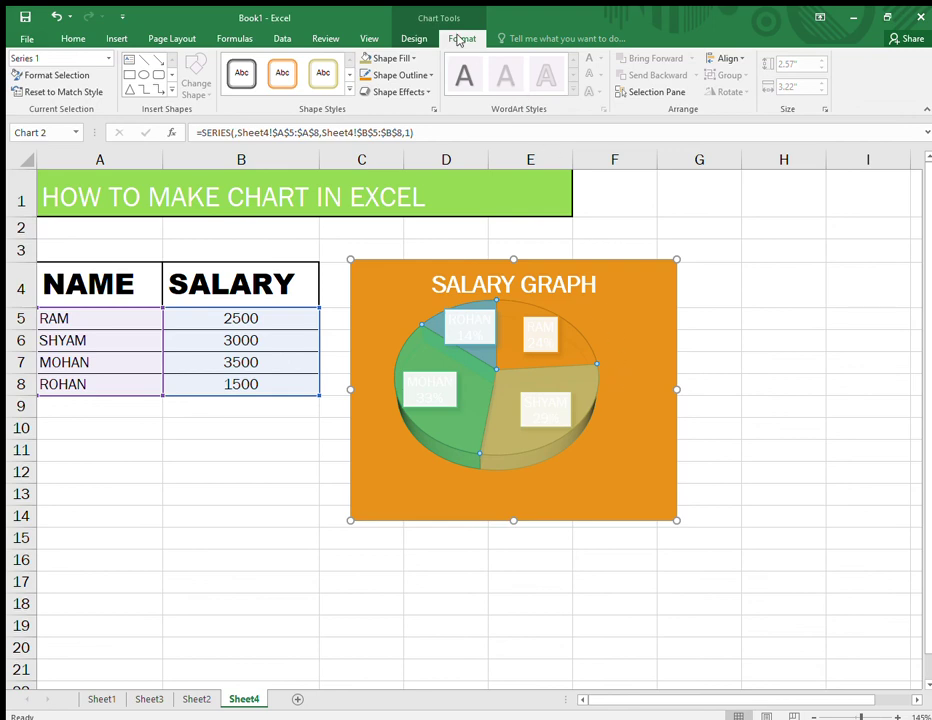
click(751, 449)
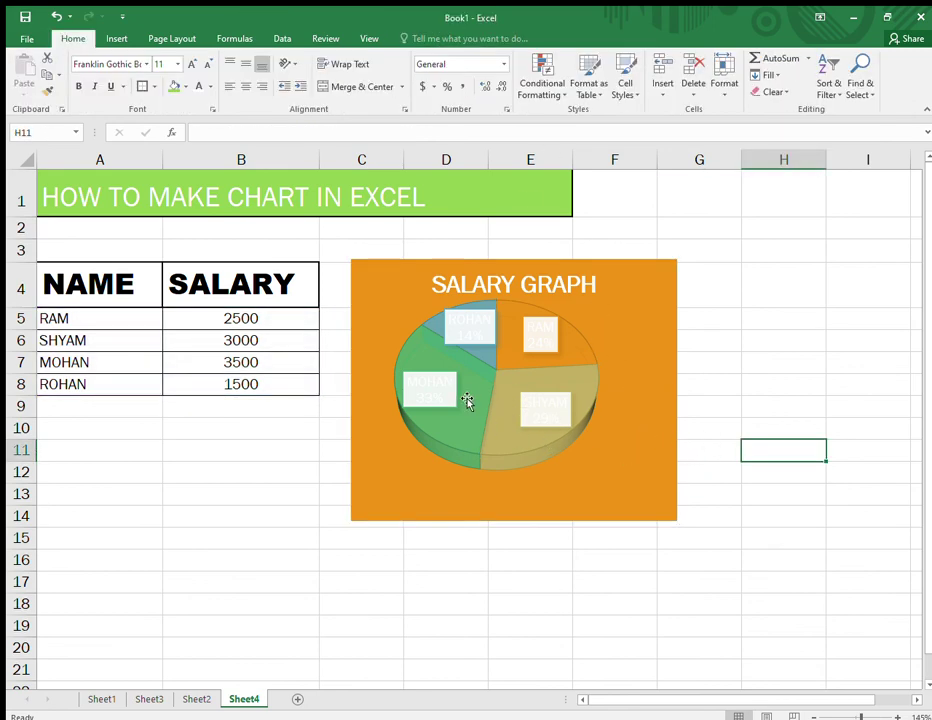
click(514, 358)
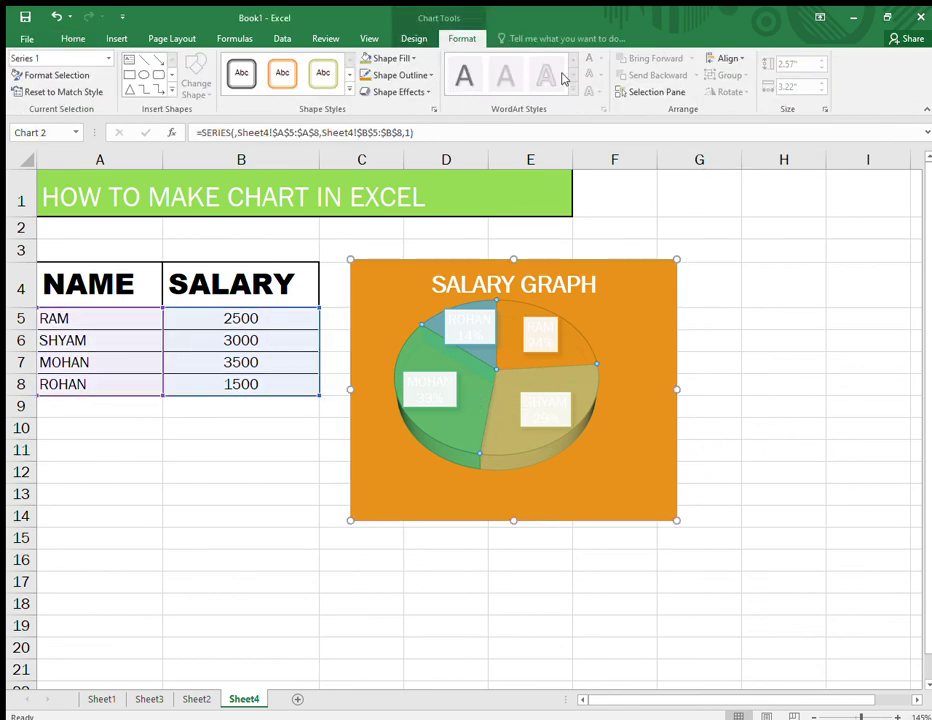
click(803, 461)
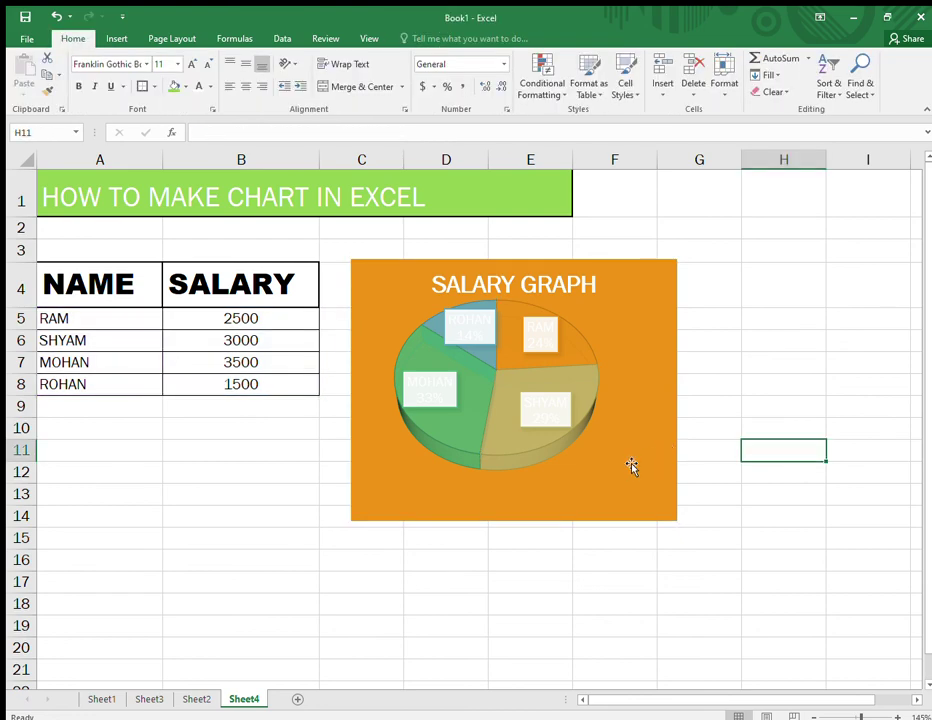
- Apply the black WordArt style to all text in the orange pie chart
click(632, 464)
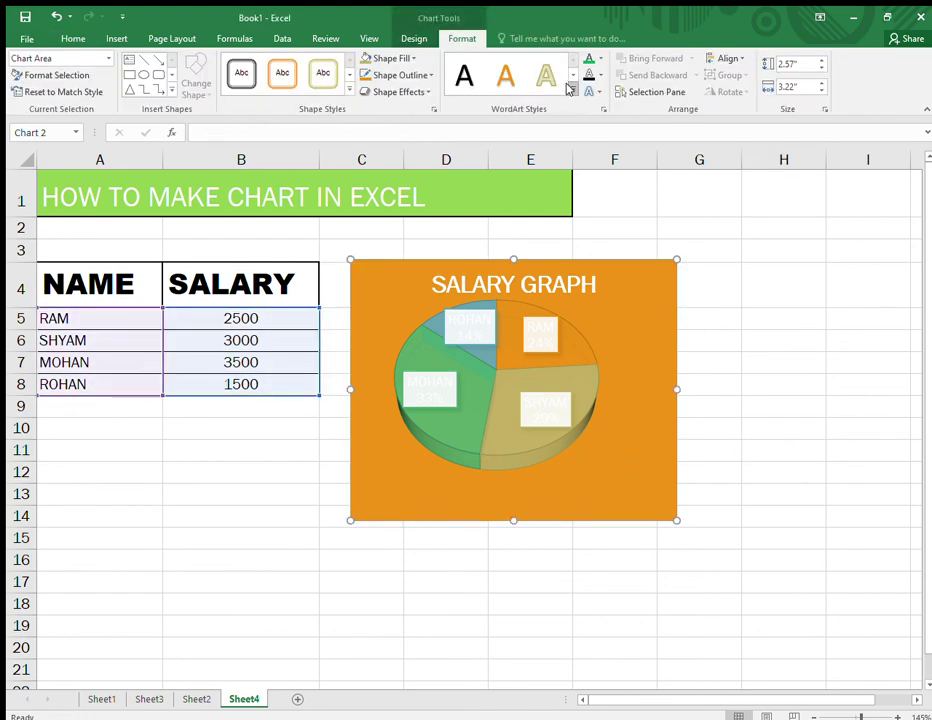
click(466, 81)
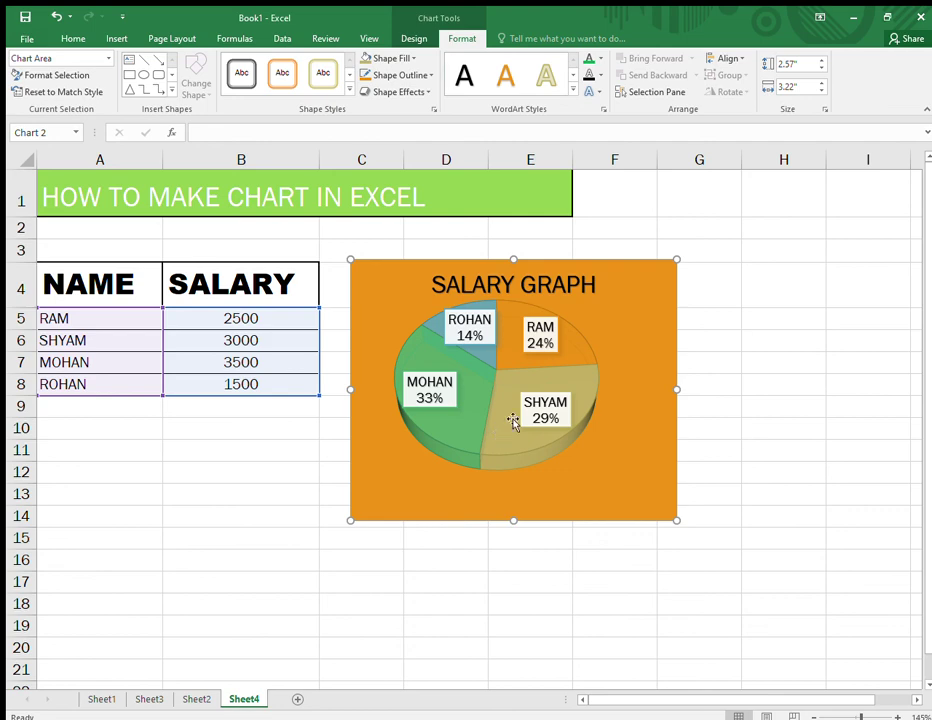
click(758, 434)
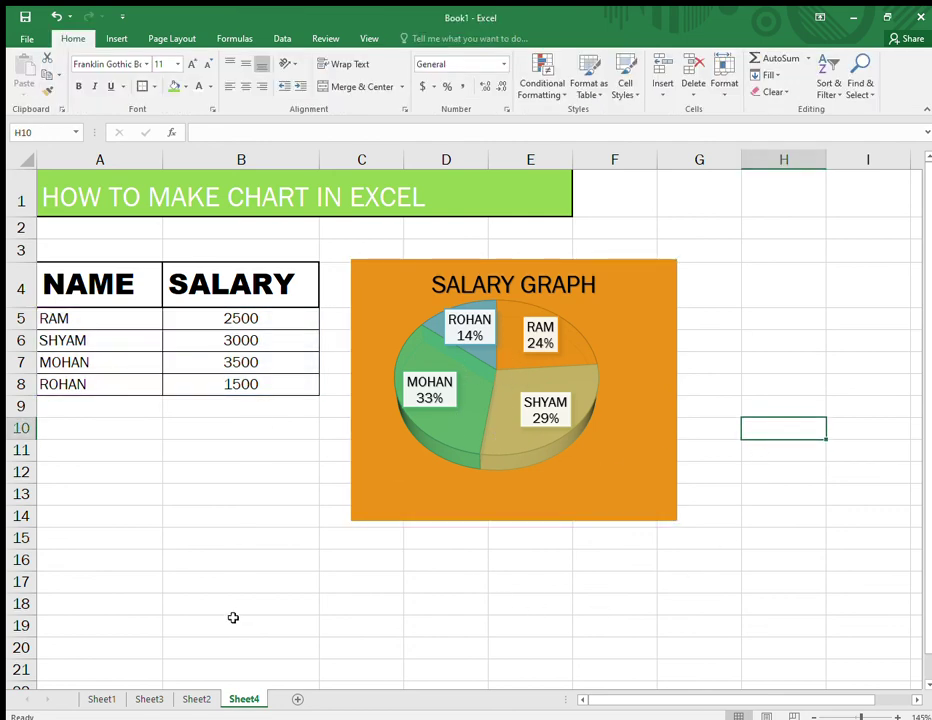
- Enter the closing text THANK YOU! in cell B14 and SUBSCRIBE in cell B15
click(206, 519)
text(TA)
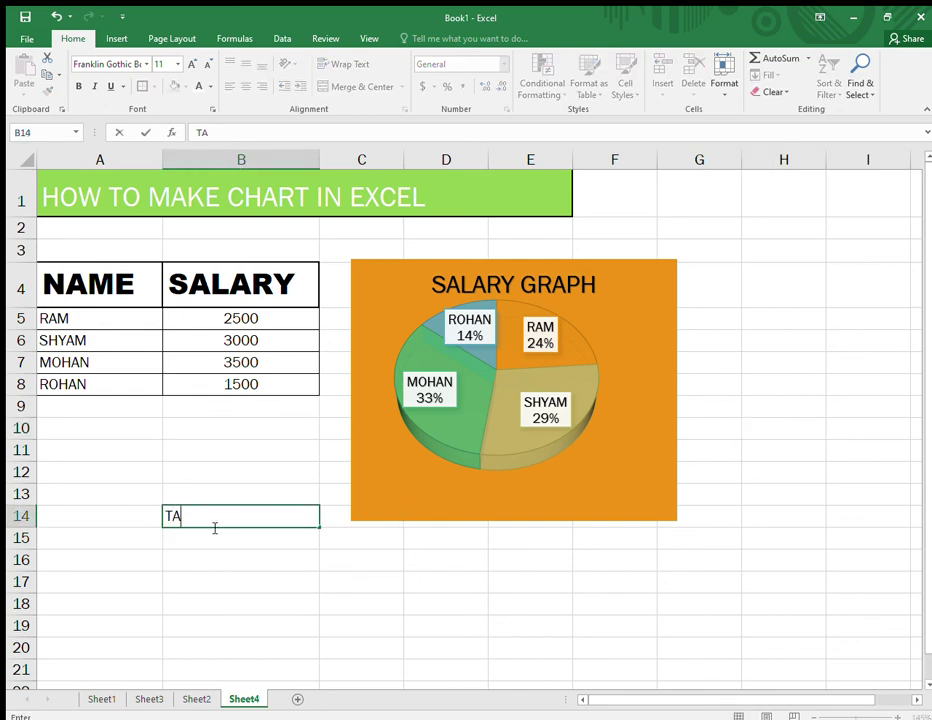
key(BackSpace)
text(HANK YOU)
text(SUB)
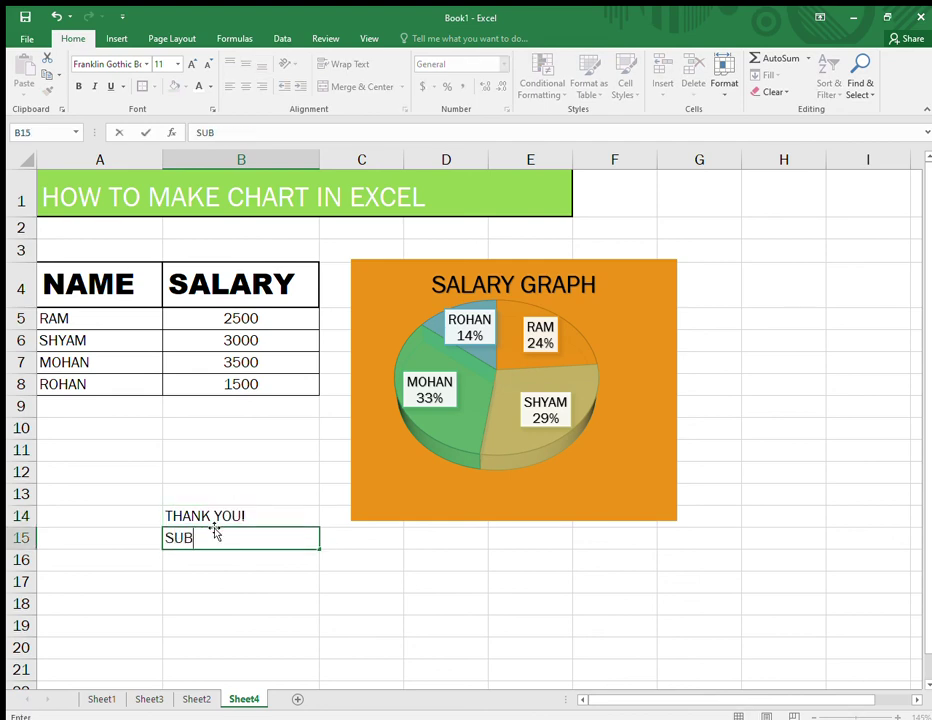
text(SCRIBE)
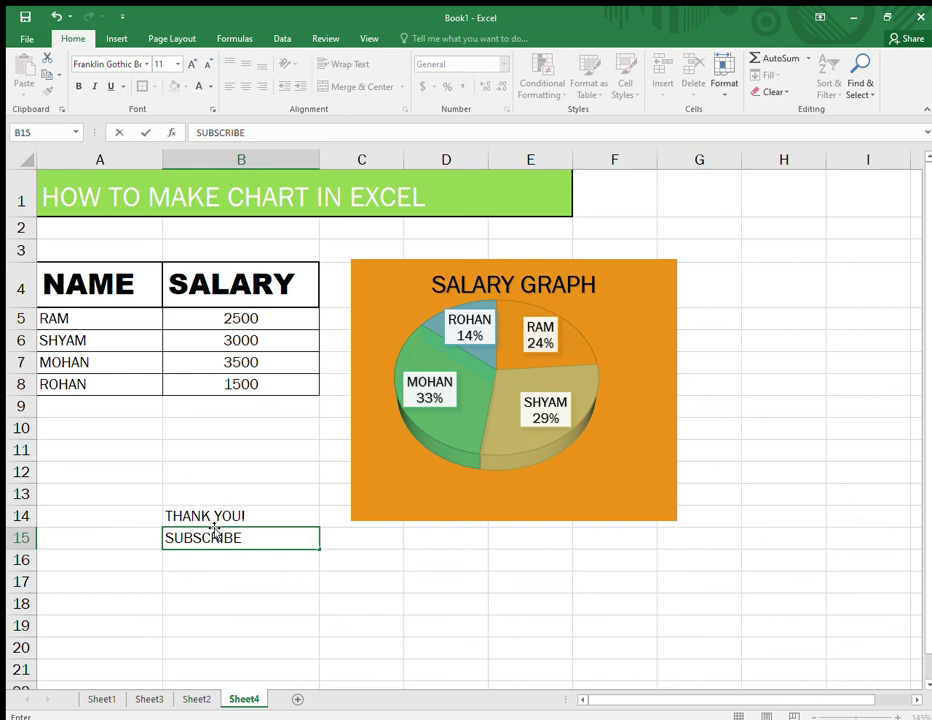